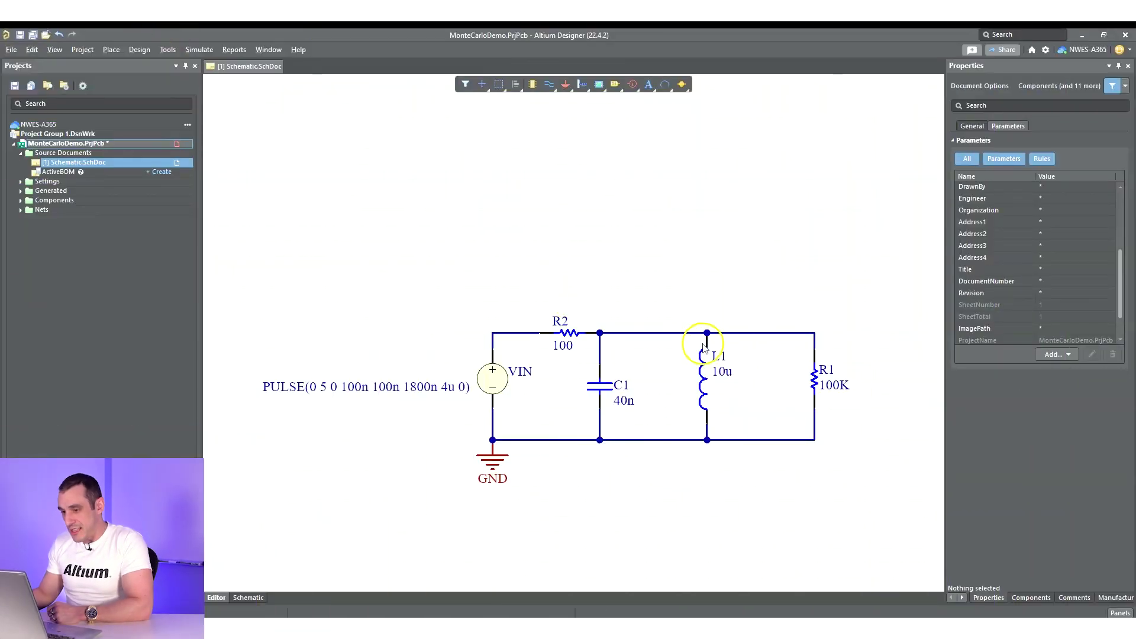
Step: Pan the schematic to frame the RLC filter with its VIN pulse source
{"action": "right_click_drag", "start_coordinate": [705, 349], "coordinate": [729, 327]}
{"action": "right_click_drag", "start_coordinate": [585, 386], "coordinate": [562, 388]}
{"action": "left_click", "coordinate": [506, 360]}
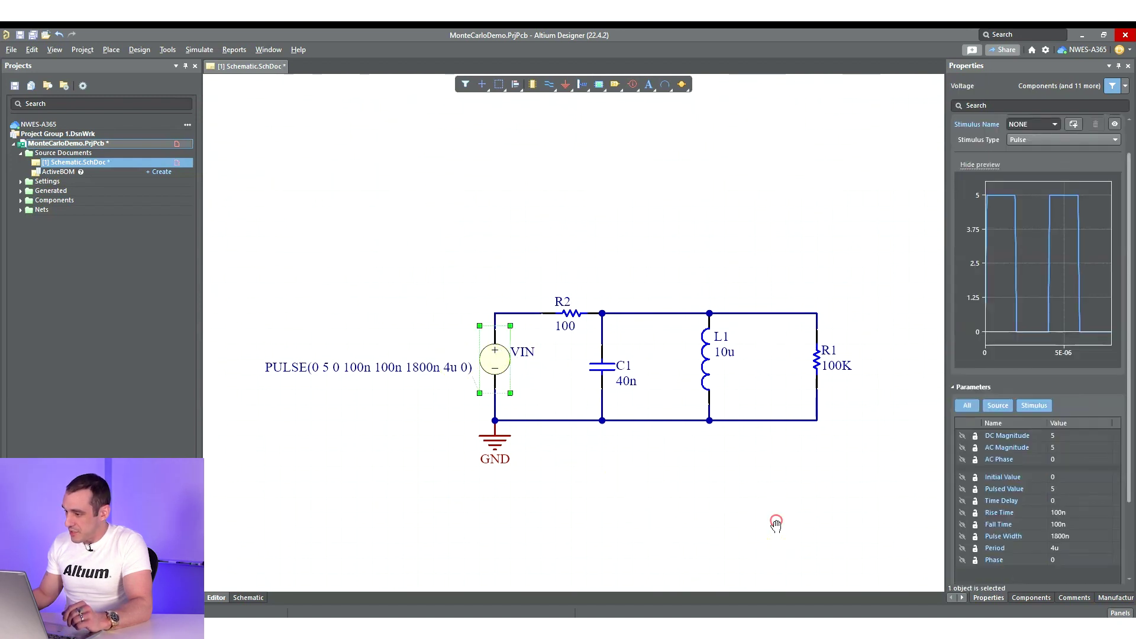
{"action": "right_click_drag", "start_coordinate": [776, 523], "coordinate": [741, 519]}
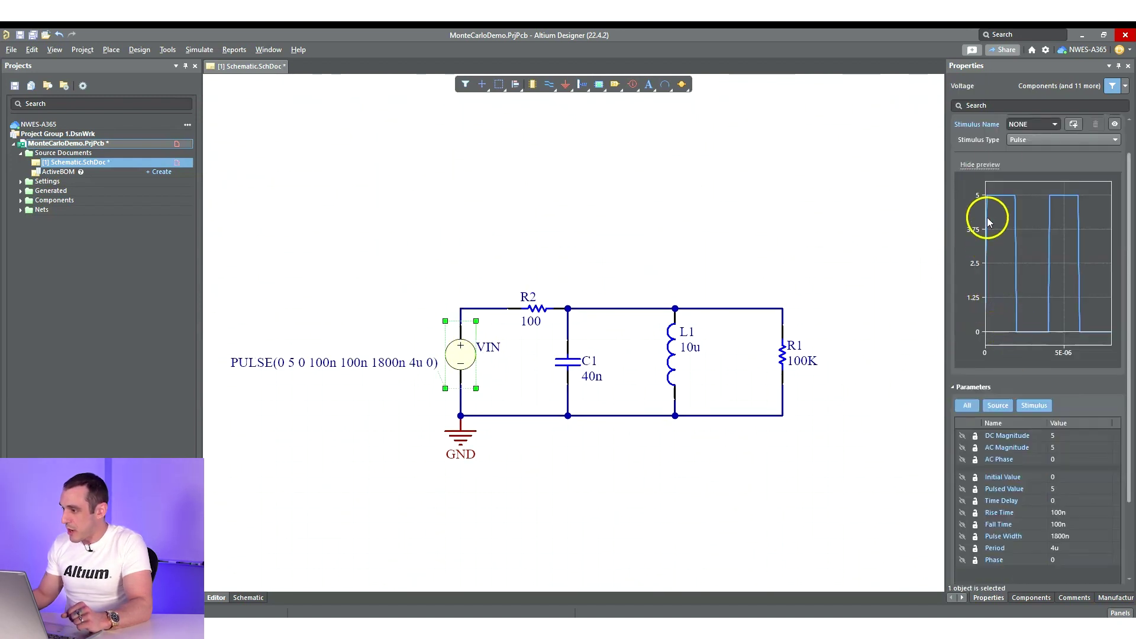
{"action": "left_click", "coordinate": [1072, 512]}
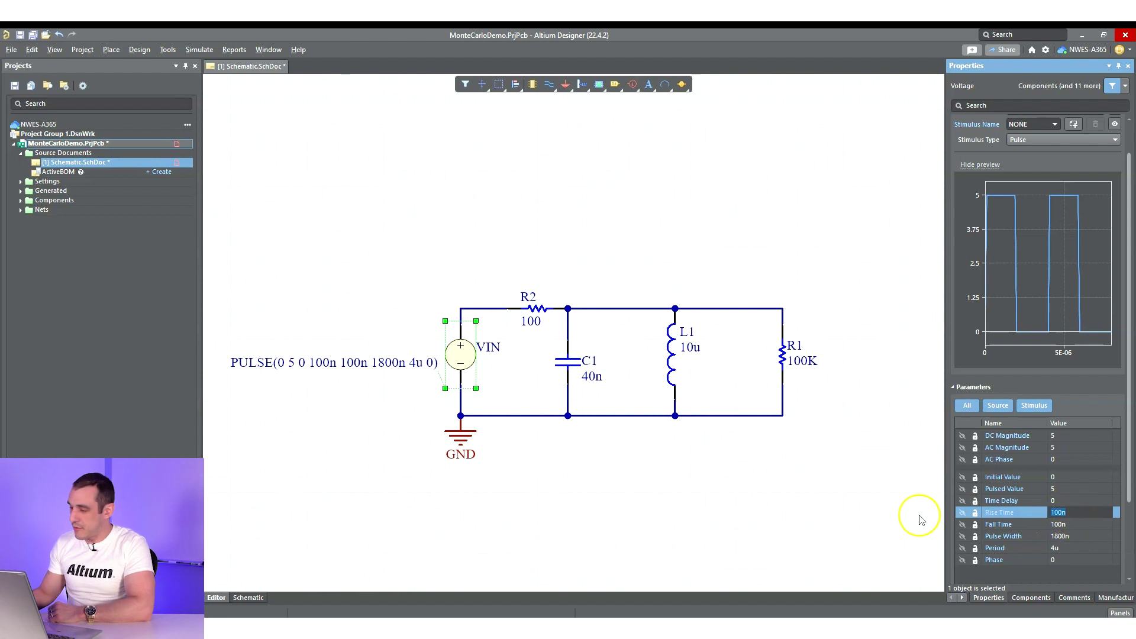
{"action": "left_click", "coordinate": [860, 520]}
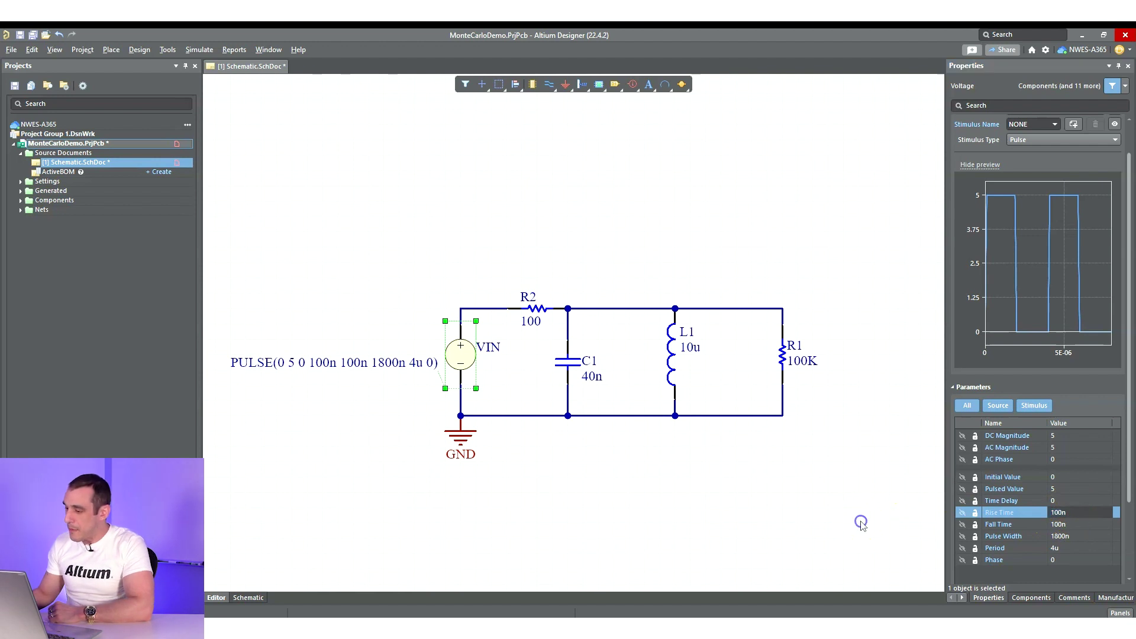
{"action": "left_click", "coordinate": [454, 356]}
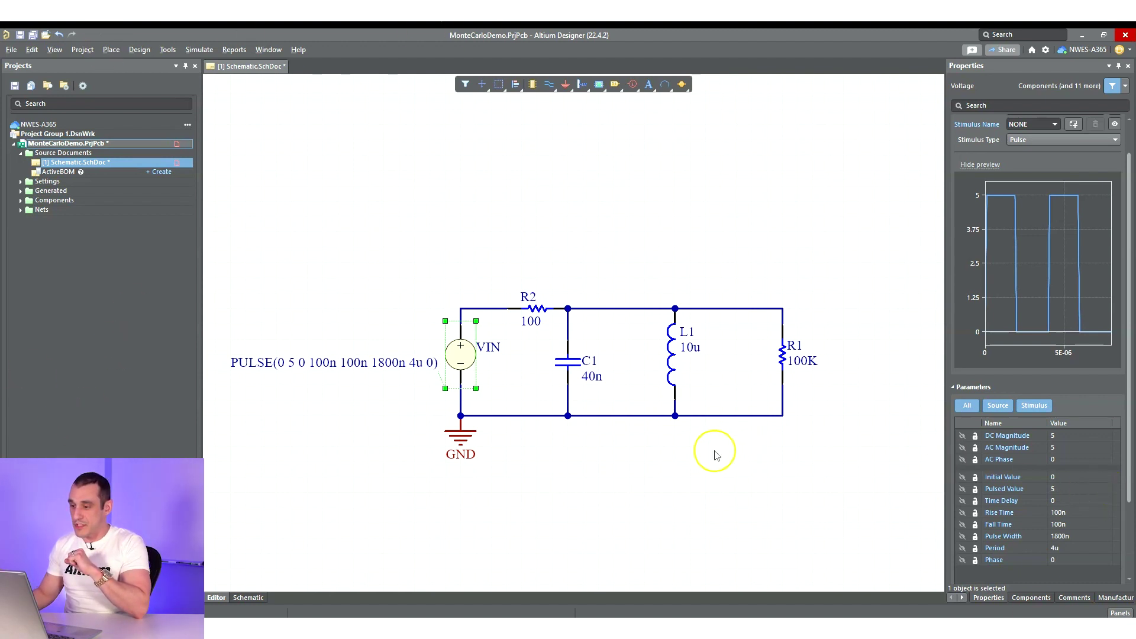
{"action": "left_click", "coordinate": [703, 491]}
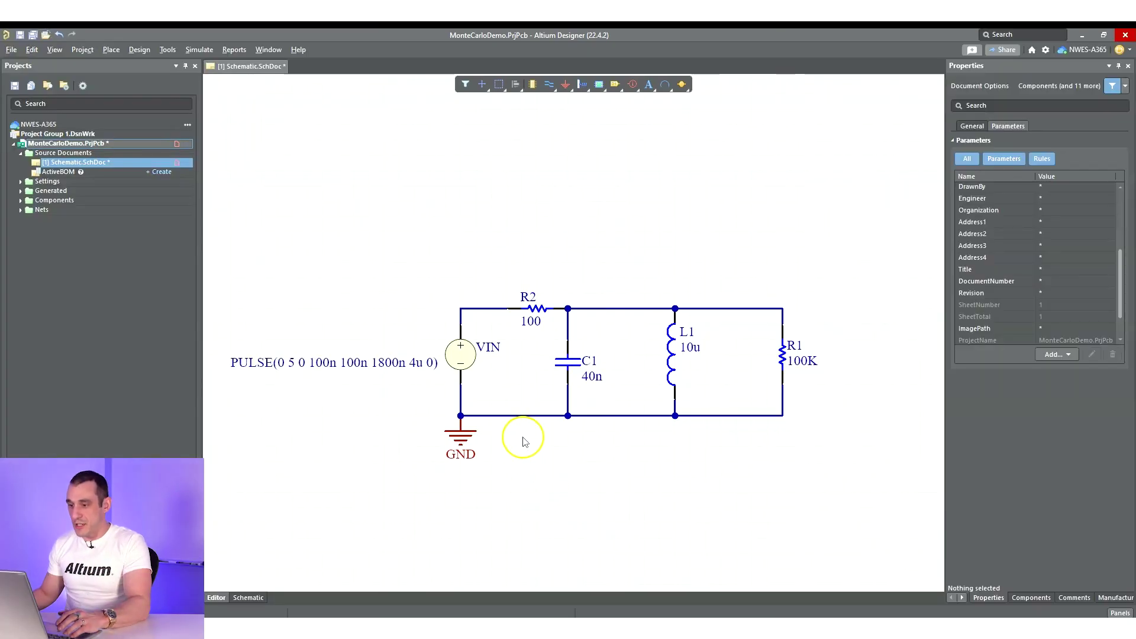
Step: Inspect the parameters of the VIN source, R2 and C1 on the schematic
{"action": "left_click", "coordinate": [465, 363]}
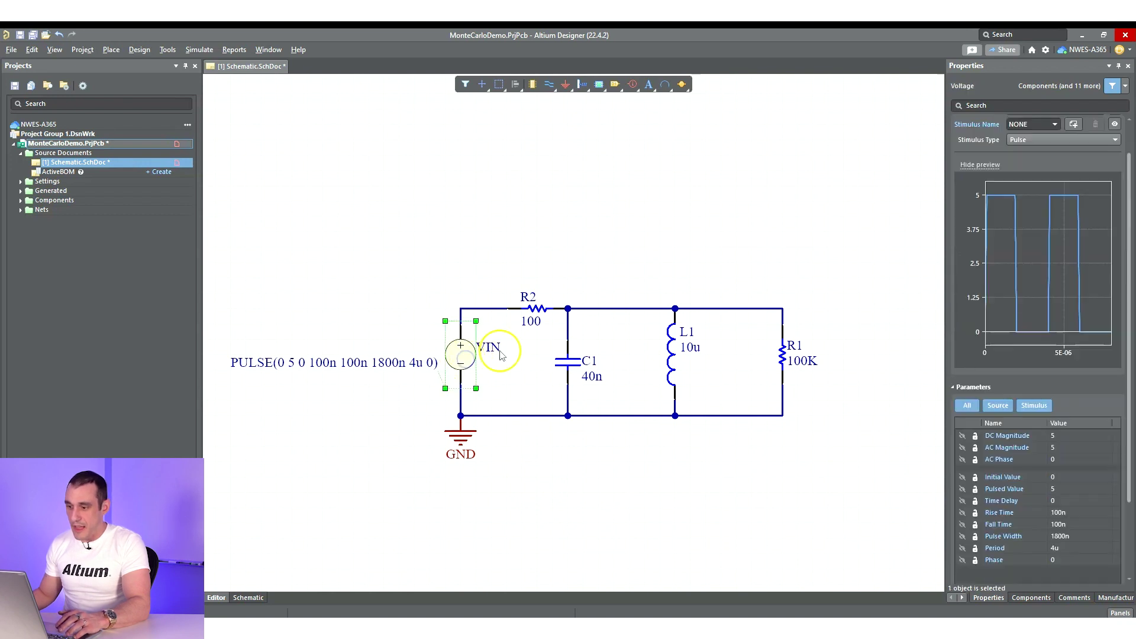
{"action": "left_click", "coordinate": [540, 307]}
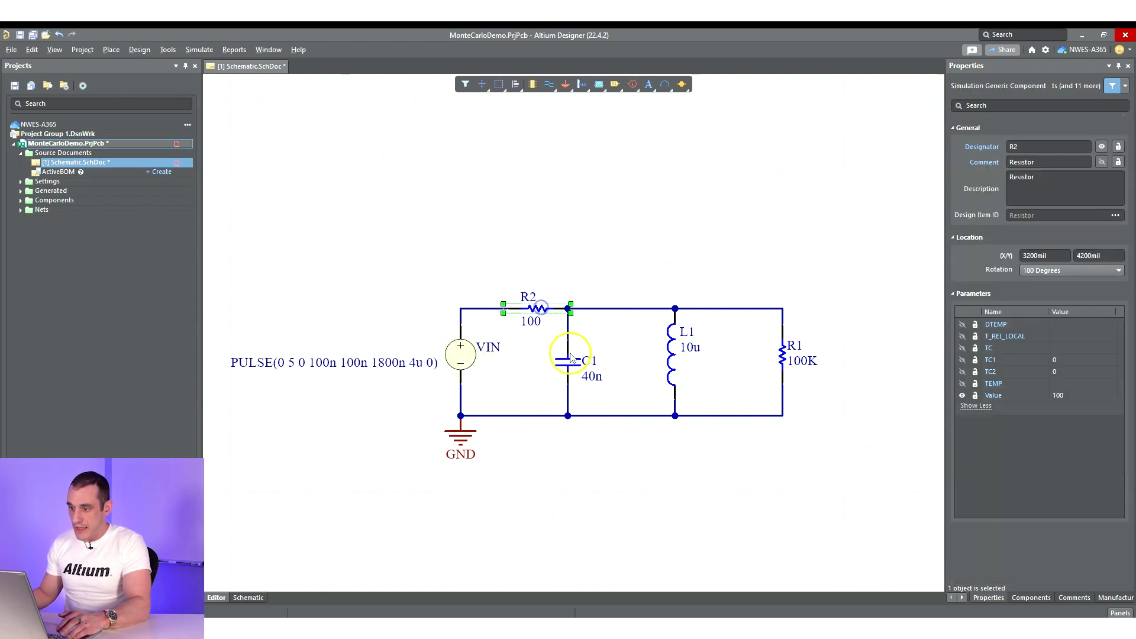
{"action": "left_click", "coordinate": [571, 366]}
{"action": "left_click", "coordinate": [680, 371]}
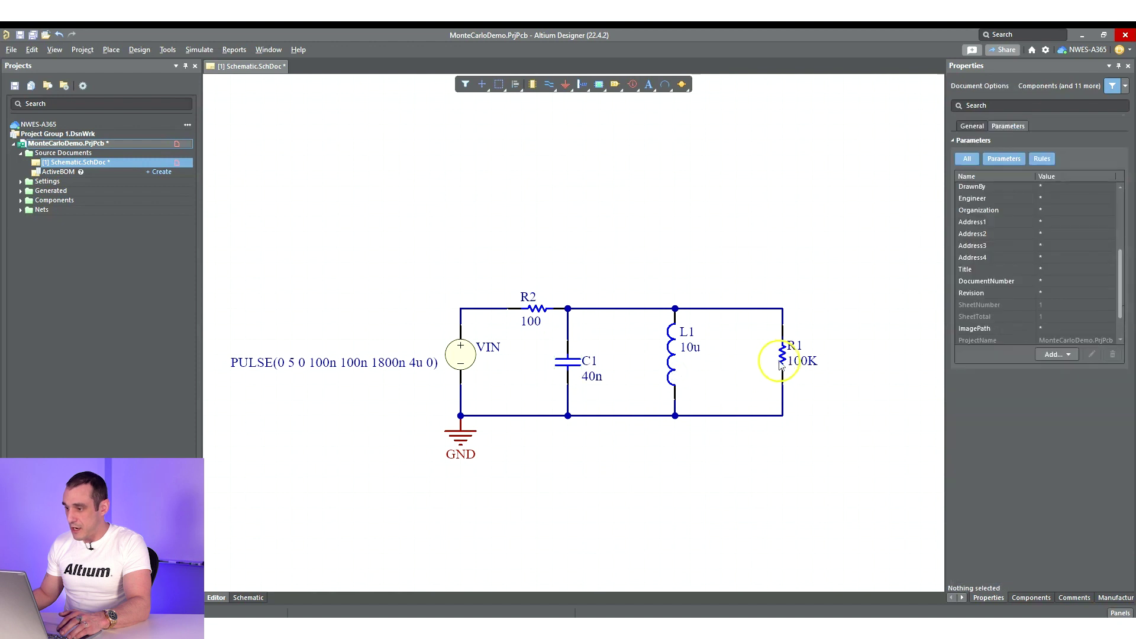
Step: Show the Simulation Generic Components library in the Components panel and reframe the schematic
{"action": "left_click", "coordinate": [1031, 598]}
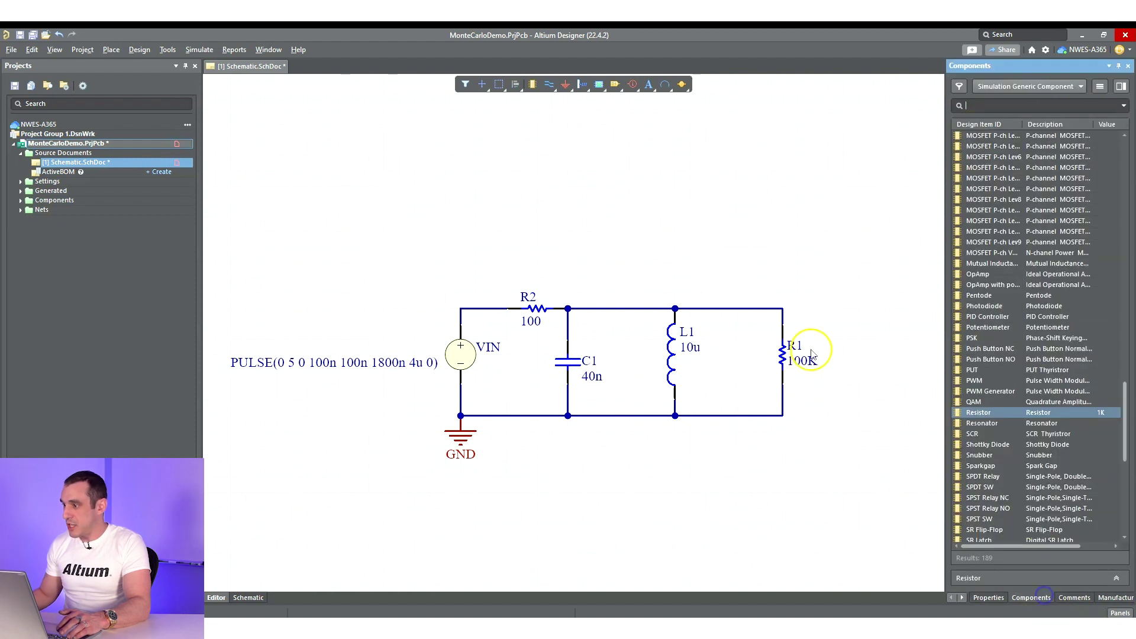
{"action": "left_click", "coordinate": [1064, 87]}
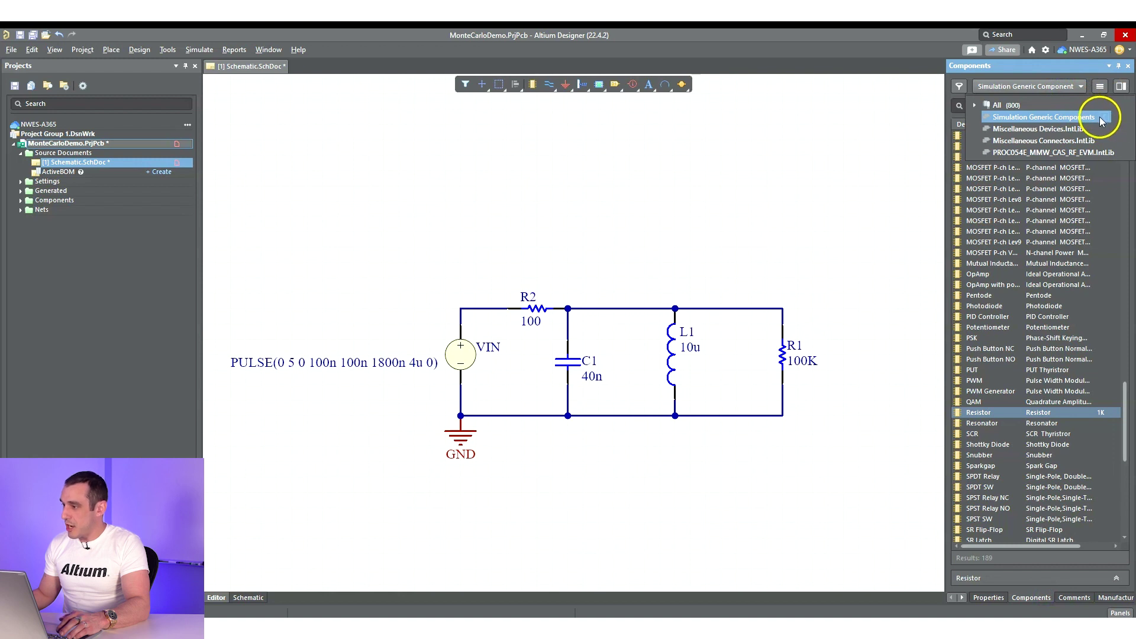
{"action": "left_click", "coordinate": [747, 382]}
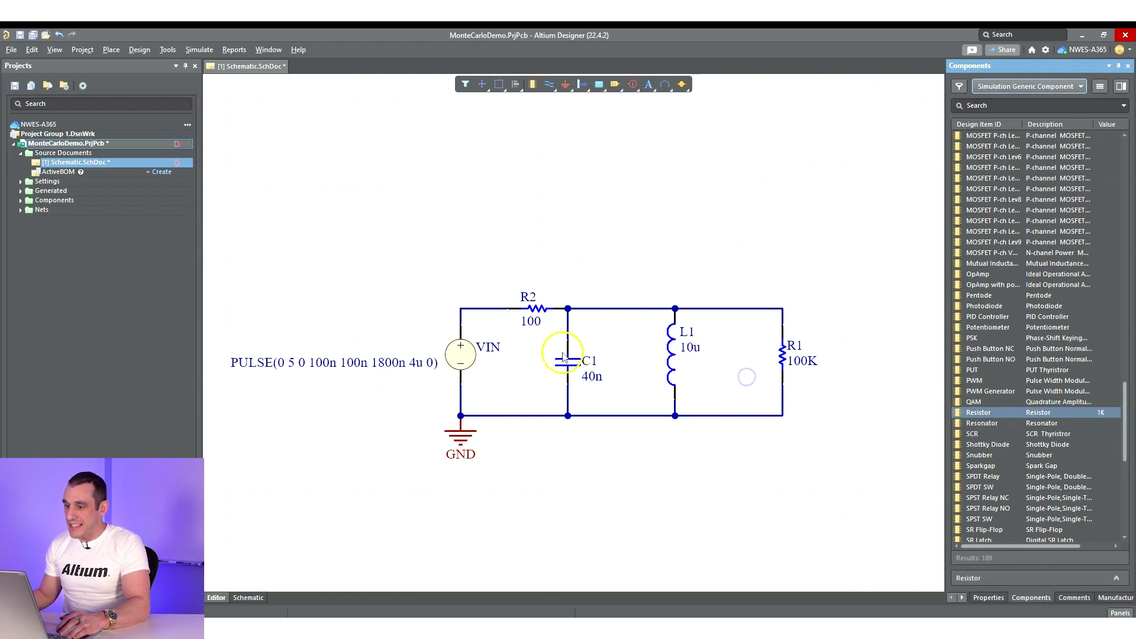
{"action": "left_click", "coordinate": [649, 218]}
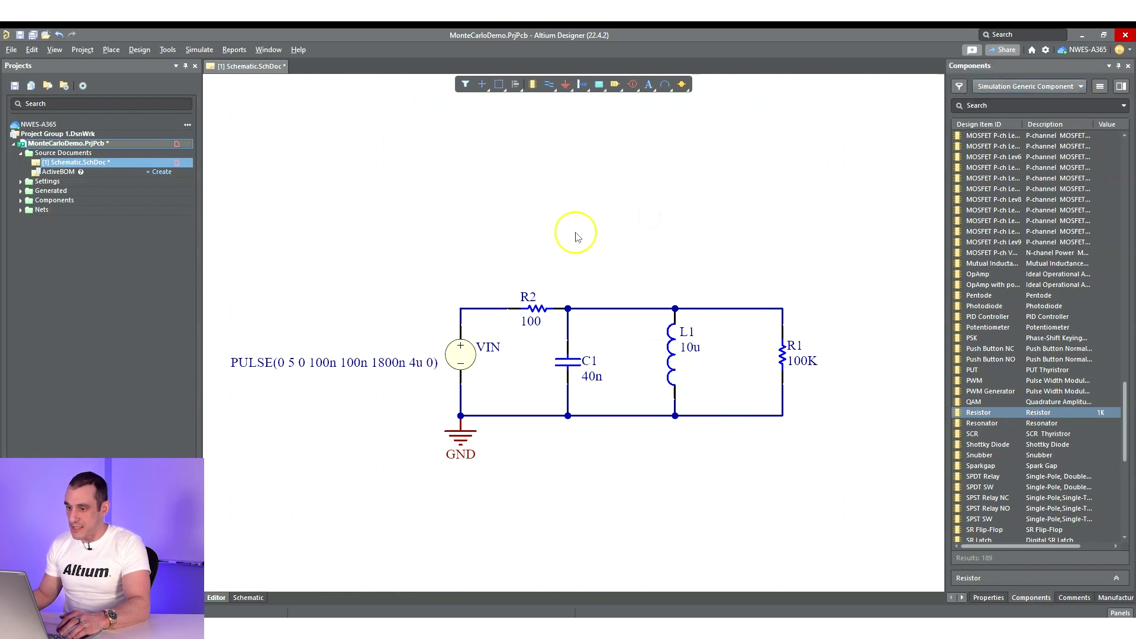
{"action": "scroll", "coordinate": [1060, 352], "scroll_direction": "up", "scroll_amount": 15}
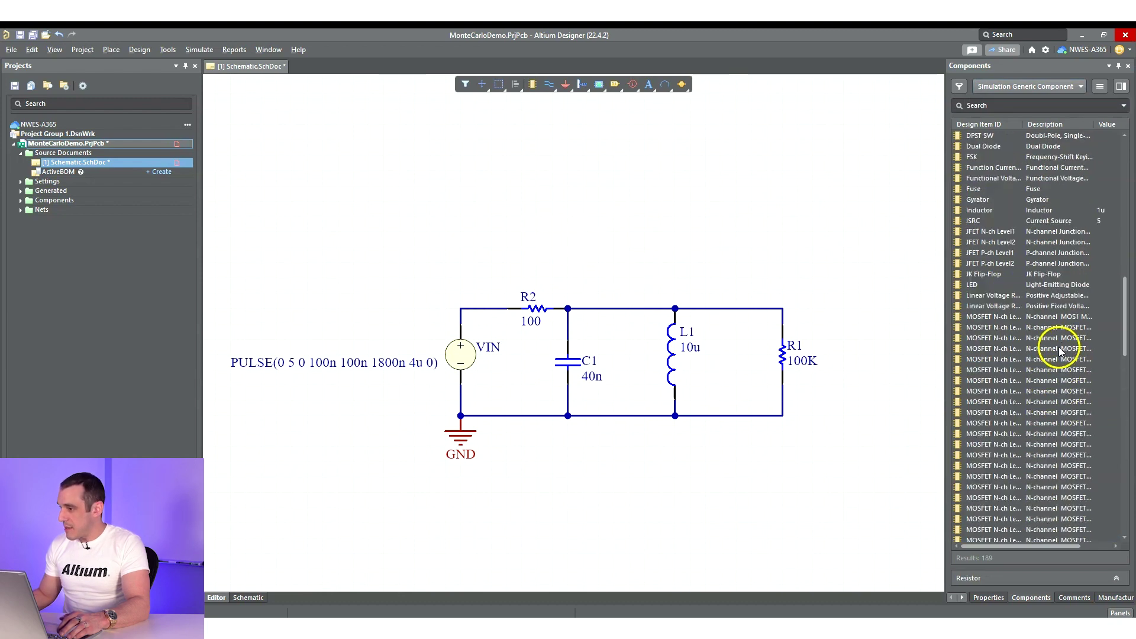
{"action": "scroll", "coordinate": [1059, 351], "scroll_direction": "up", "scroll_amount": 5}
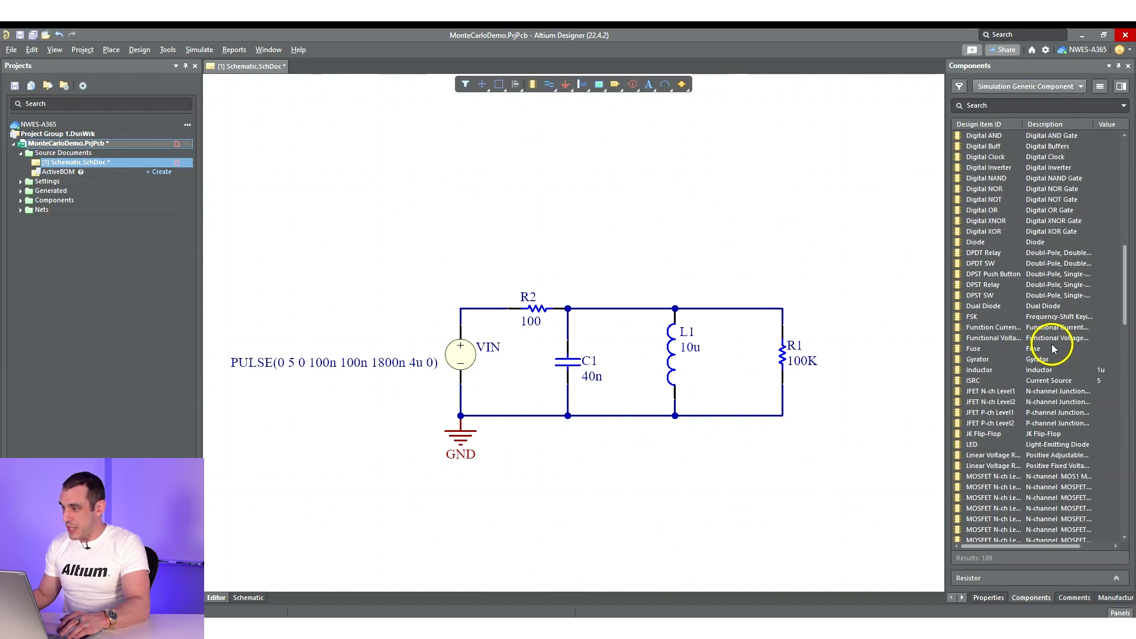
{"action": "scroll", "coordinate": [1054, 349], "scroll_direction": "down", "scroll_amount": 18}
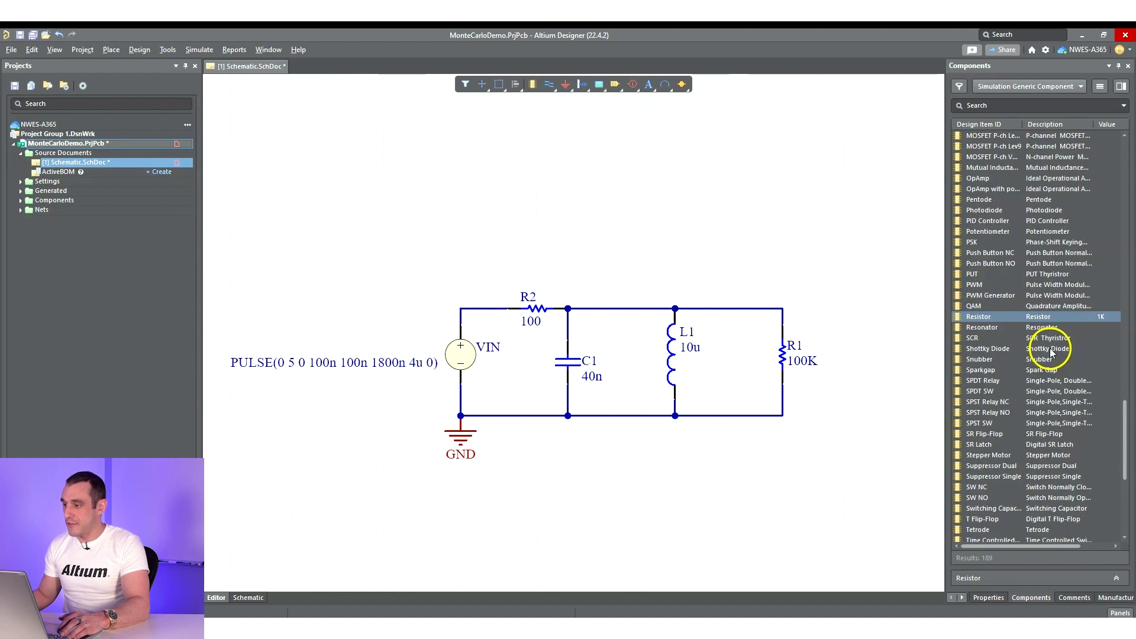
{"action": "scroll", "coordinate": [1052, 353], "scroll_direction": "down", "scroll_amount": 9}
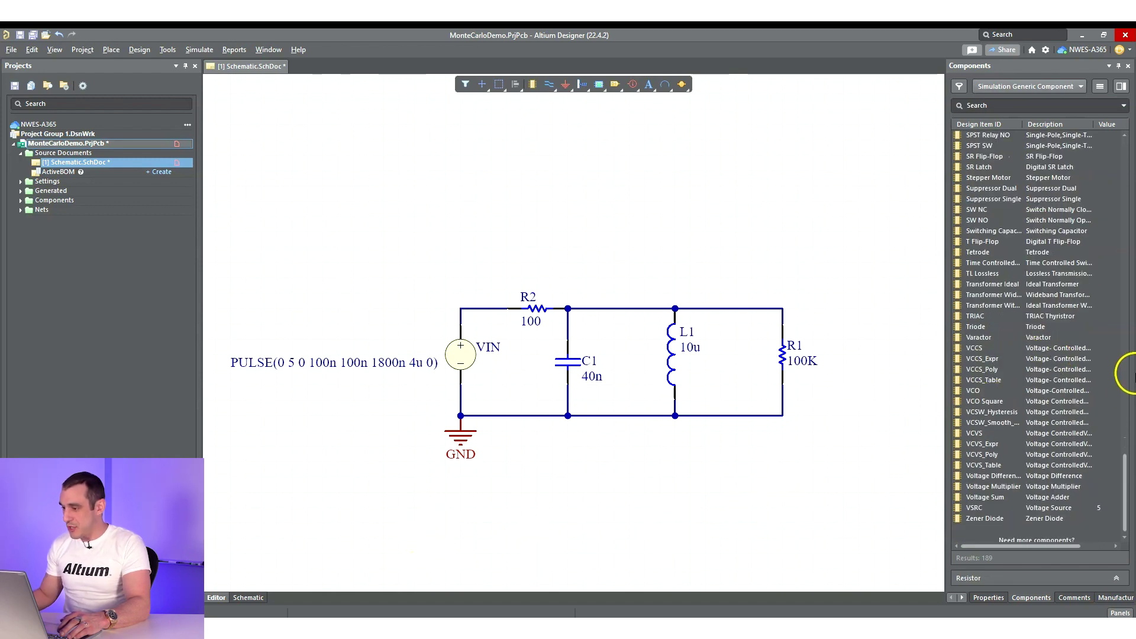
{"action": "scroll", "coordinate": [1000, 402], "scroll_direction": "up", "scroll_amount": 11}
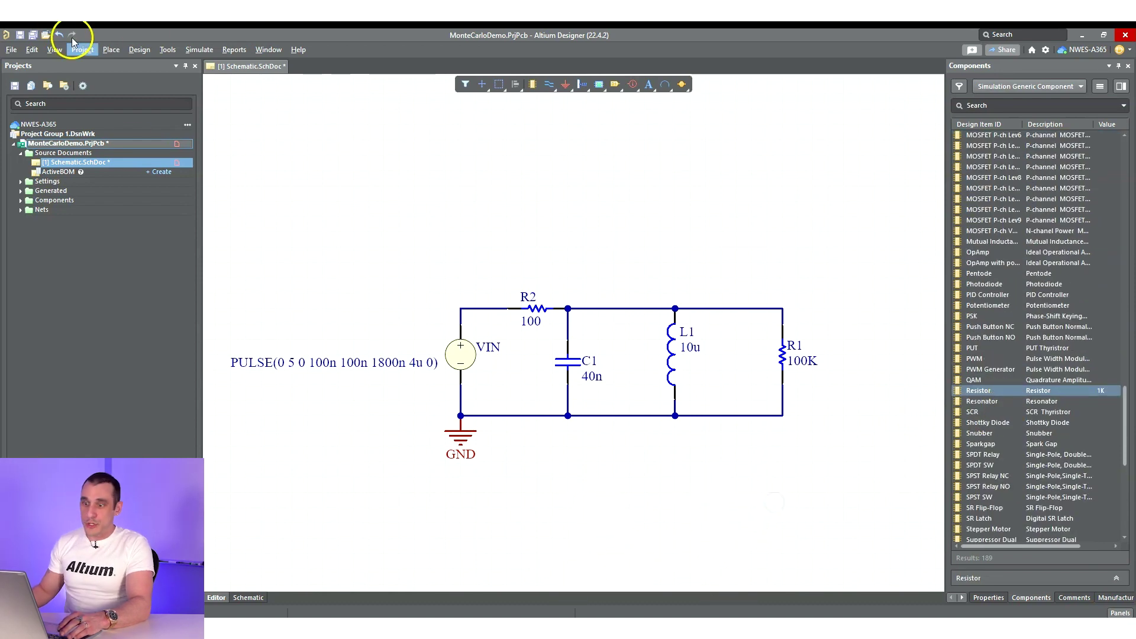
{"action": "right_click_drag", "start_coordinate": [380, 259], "coordinate": [371, 283]}
Step: Open the Simulation Dashboard and expand Verification and Preparation to show the VIN pulse source
{"action": "left_click", "coordinate": [199, 50]}
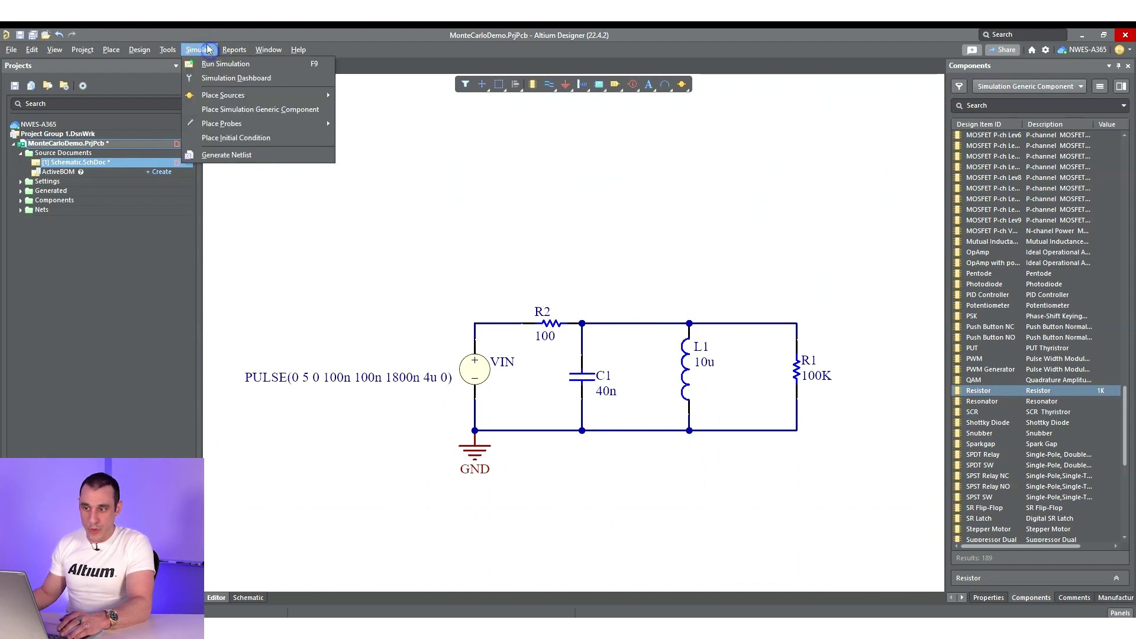
{"action": "left_click", "coordinate": [195, 80]}
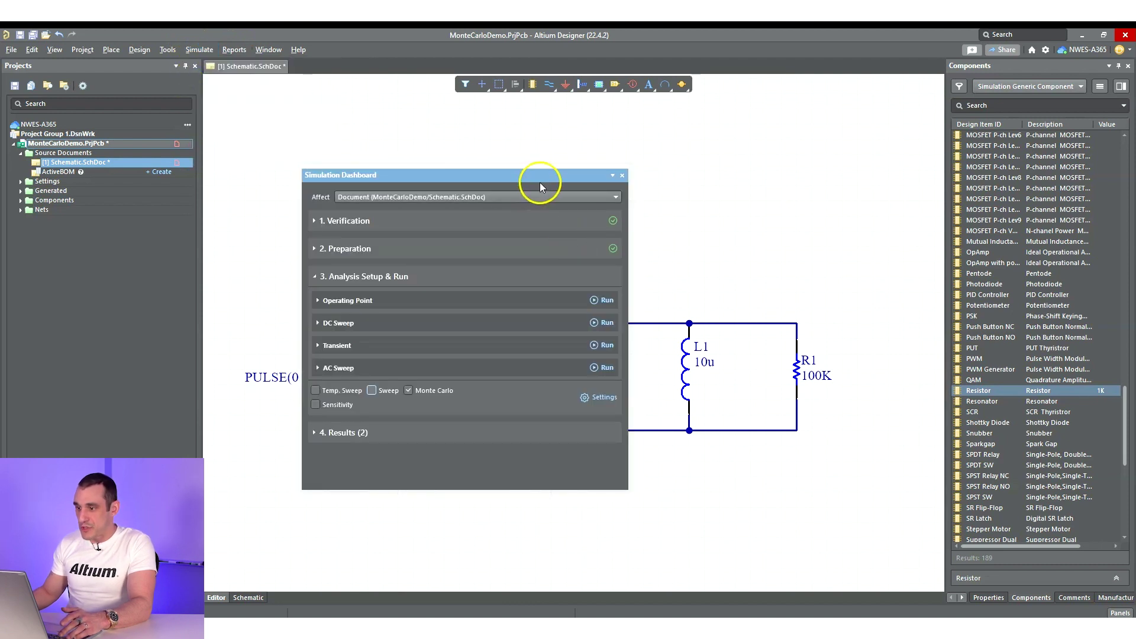
{"action": "left_click_drag", "start_coordinate": [542, 175], "coordinate": [489, 231]}
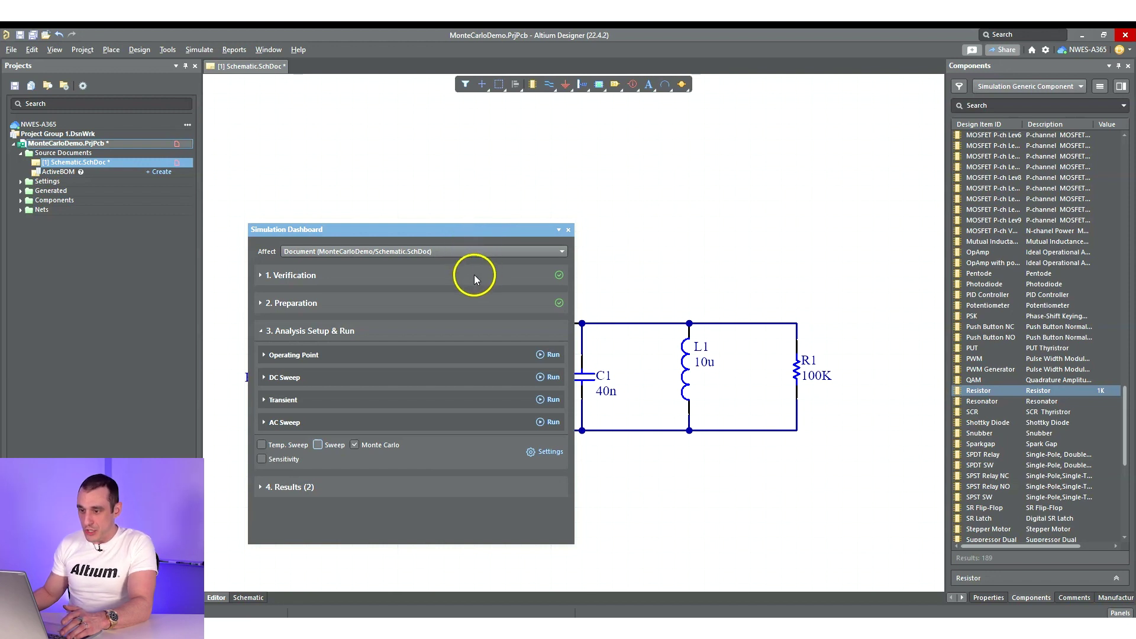
{"action": "left_click", "coordinate": [281, 286]}
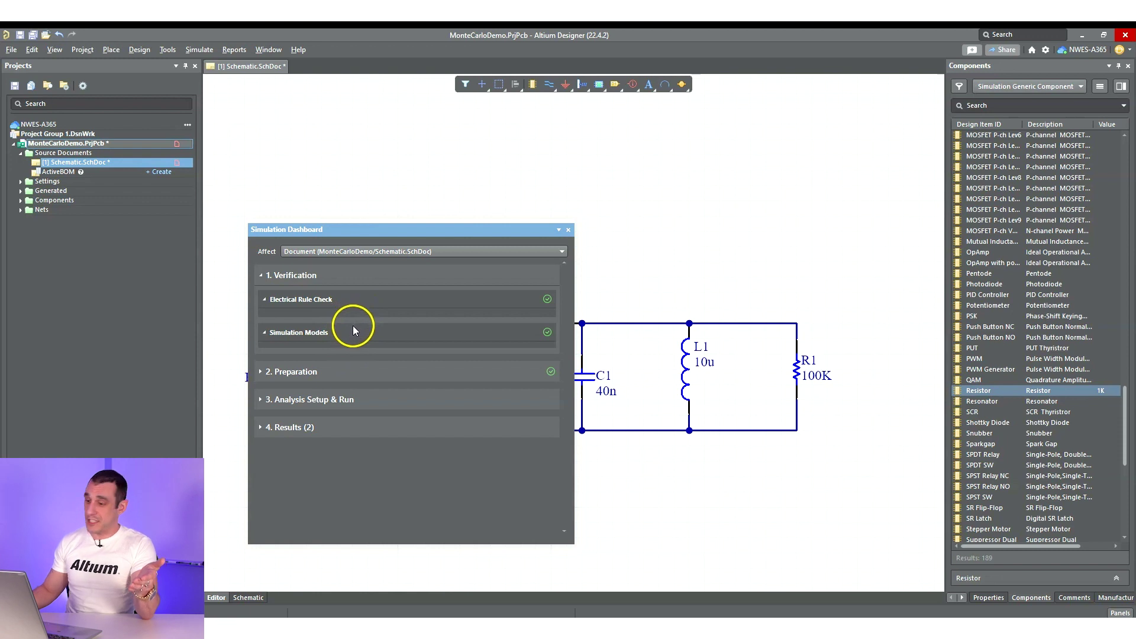
{"action": "left_click", "coordinate": [261, 372]}
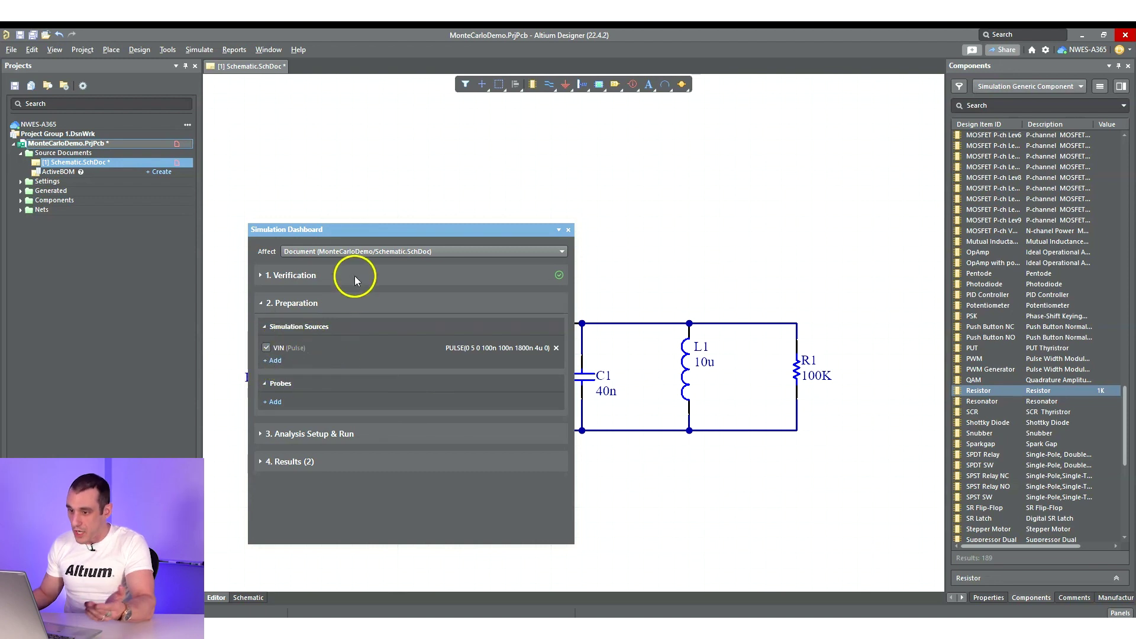
{"action": "left_click_drag", "start_coordinate": [355, 231], "coordinate": [653, 206]}
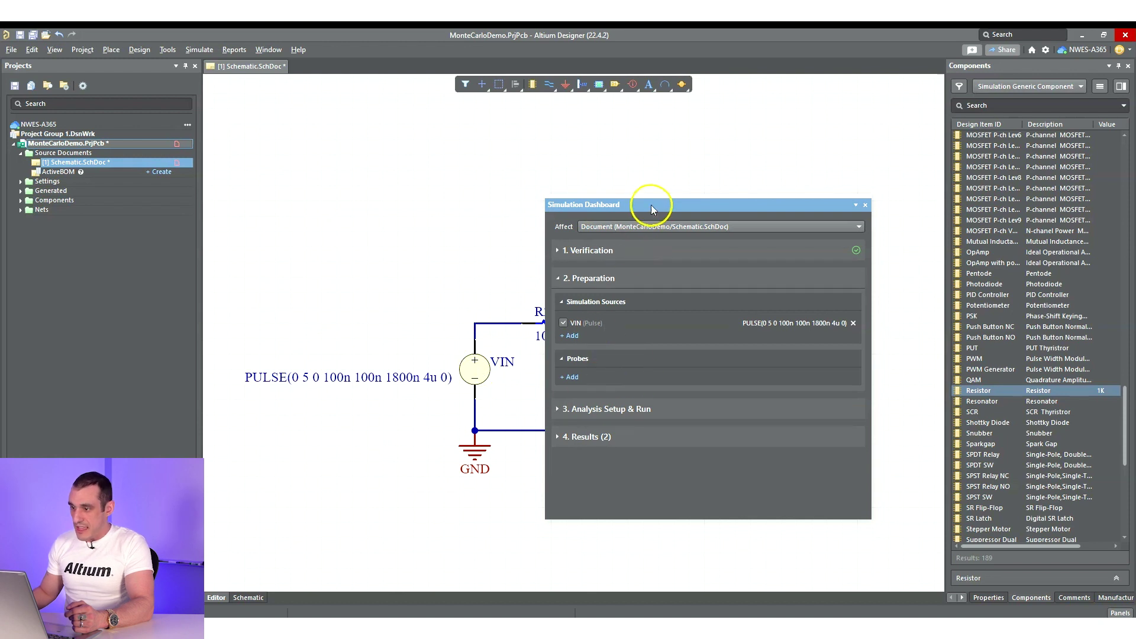
Step: Place a voltage probe on R1's top node and a current probe on R2's left pin
{"action": "left_click_drag", "start_coordinate": [651, 205], "coordinate": [235, 202]}
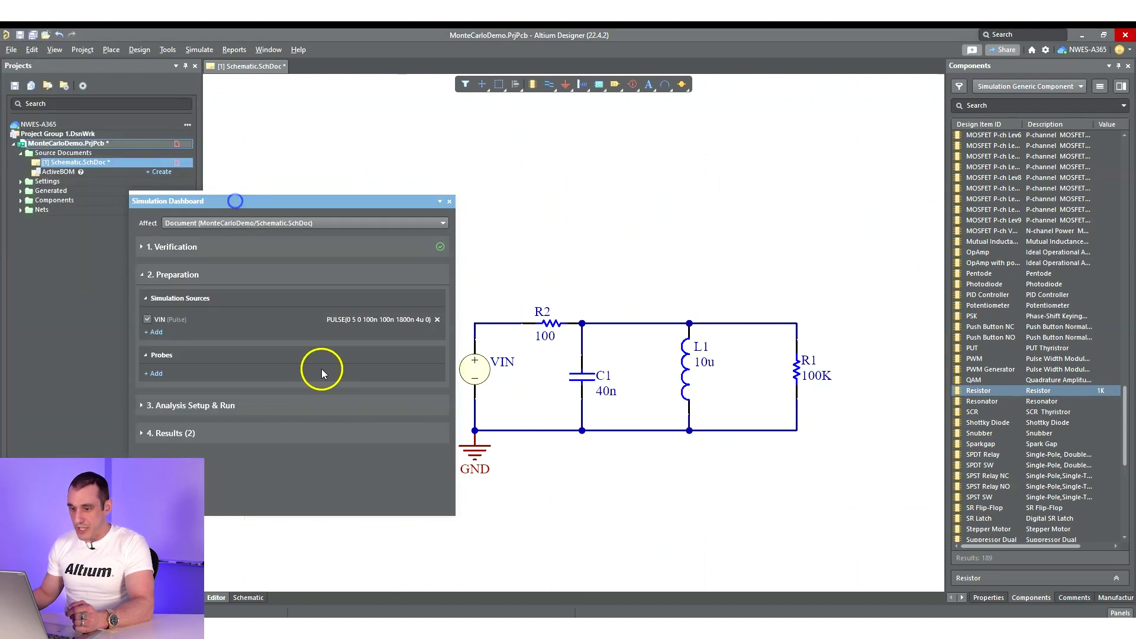
{"action": "left_click", "coordinate": [155, 373]}
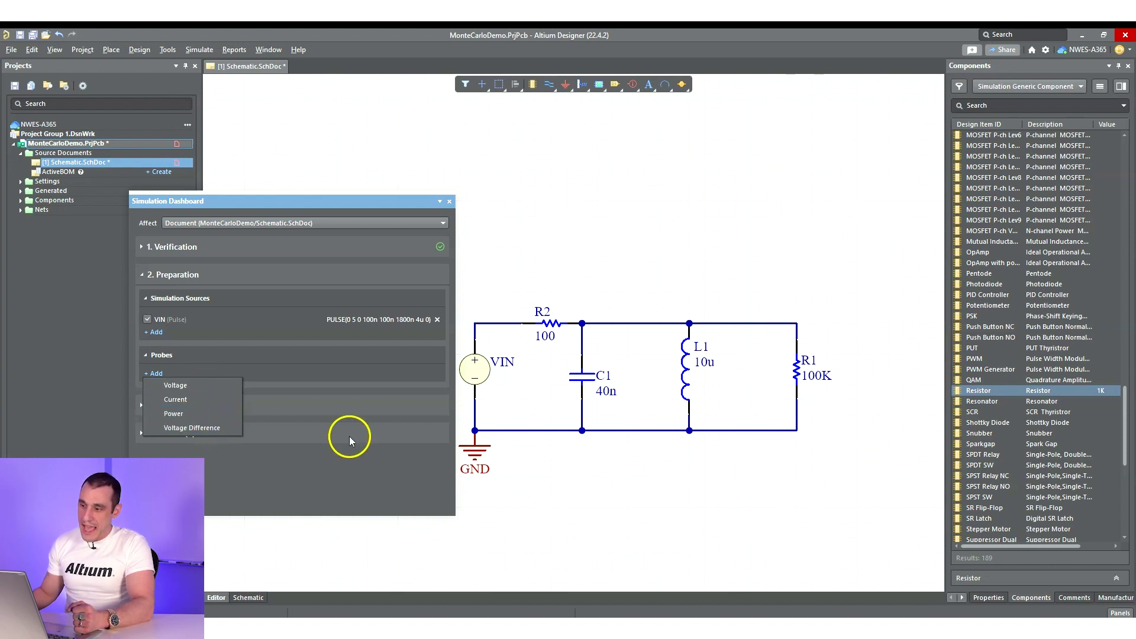
{"action": "left_click", "coordinate": [733, 338]}
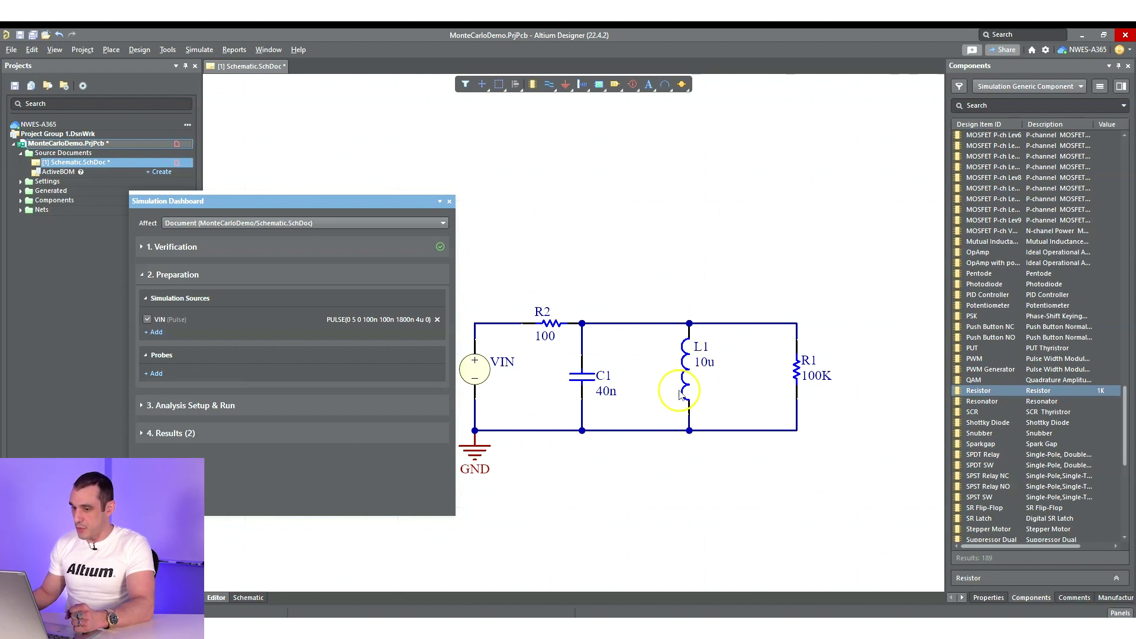
{"action": "left_click", "coordinate": [155, 374]}
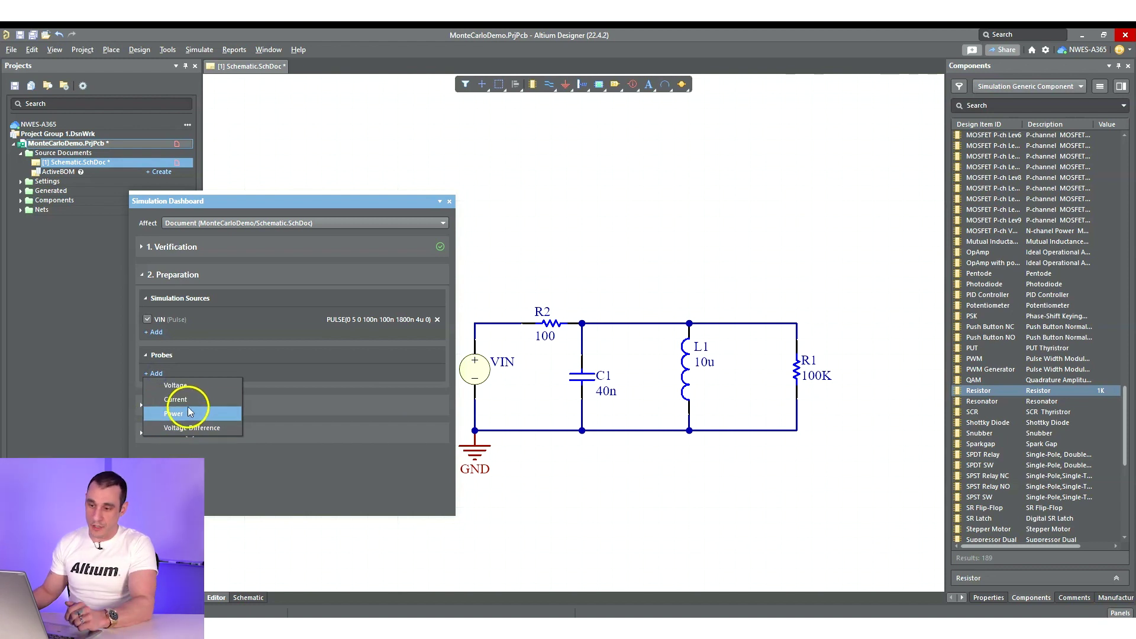
{"action": "left_click", "coordinate": [187, 385]}
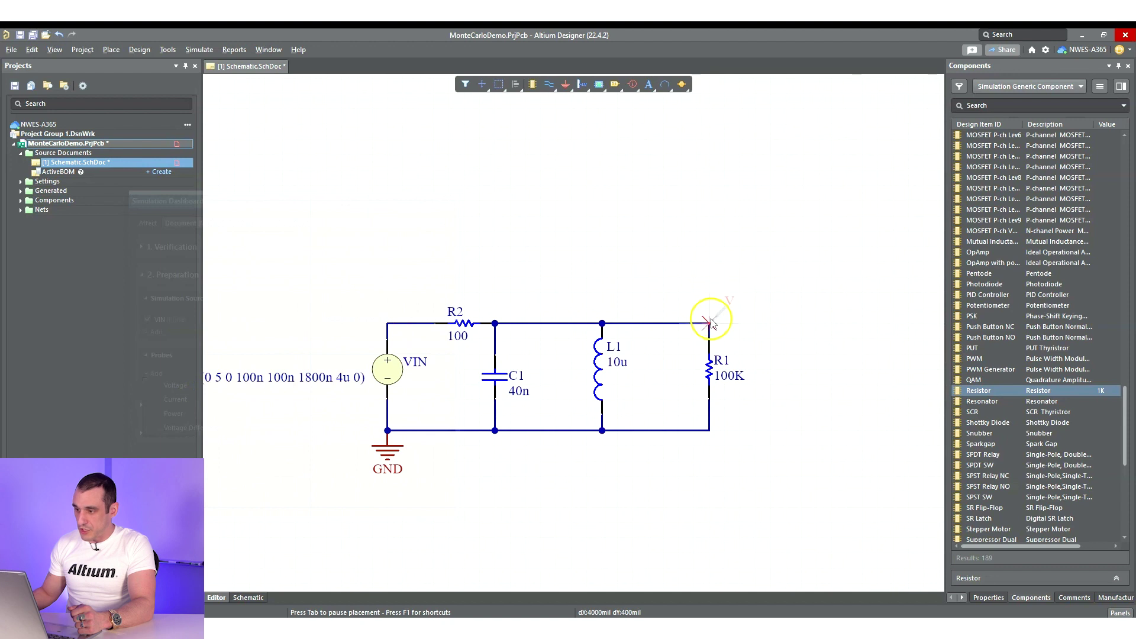
{"action": "left_click", "coordinate": [710, 322]}
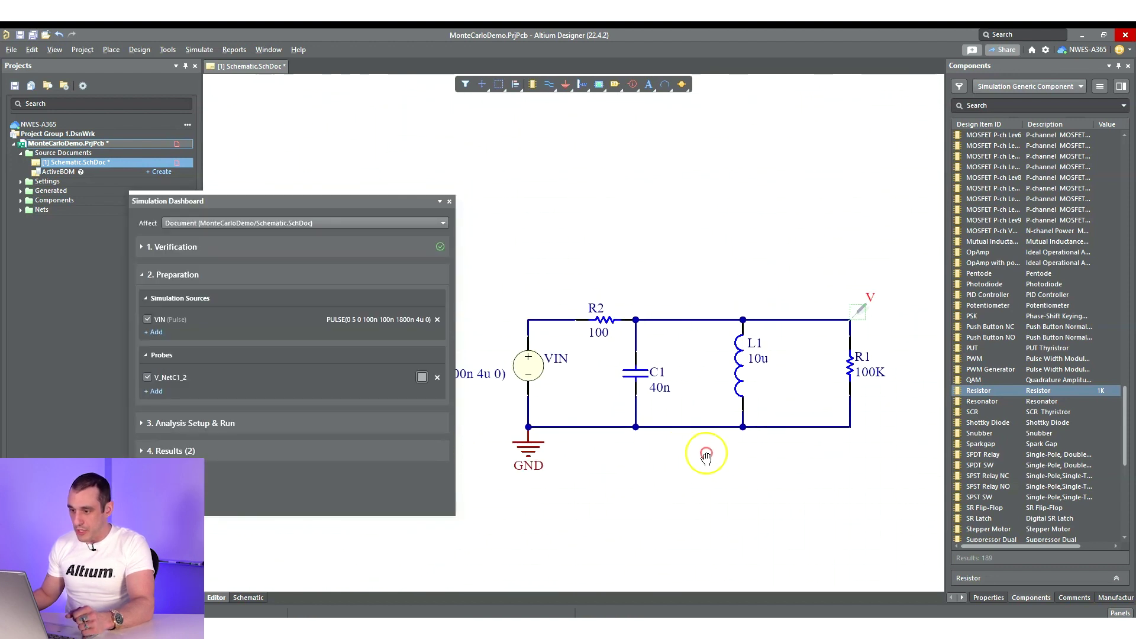
{"action": "left_click", "coordinate": [153, 392]}
{"action": "left_click", "coordinate": [166, 417]}
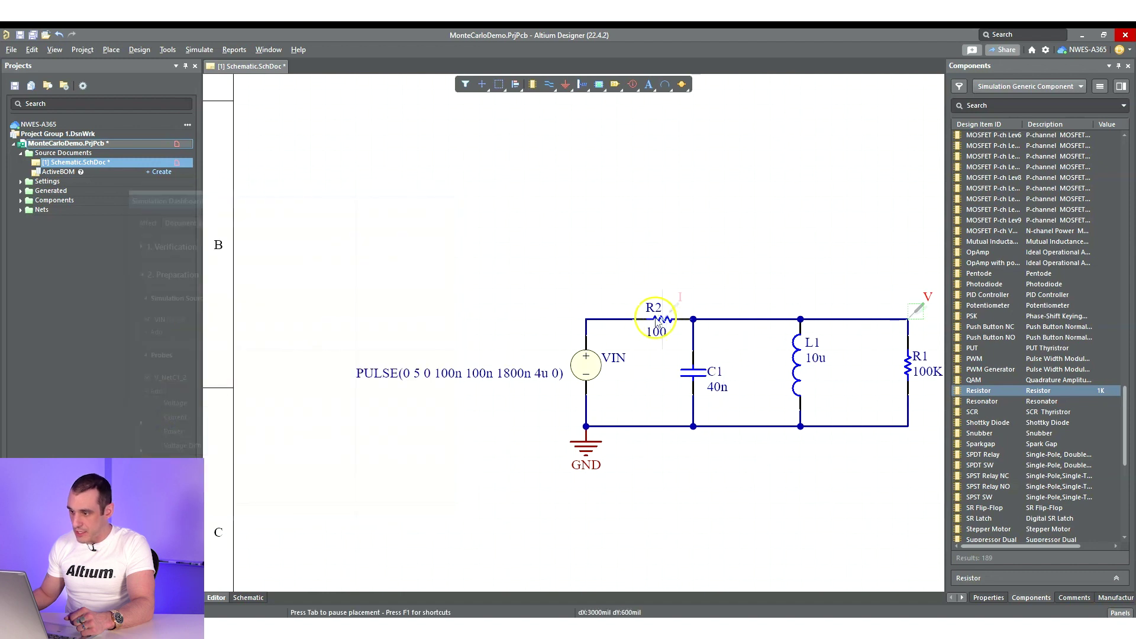
{"action": "left_click", "coordinate": [632, 320]}
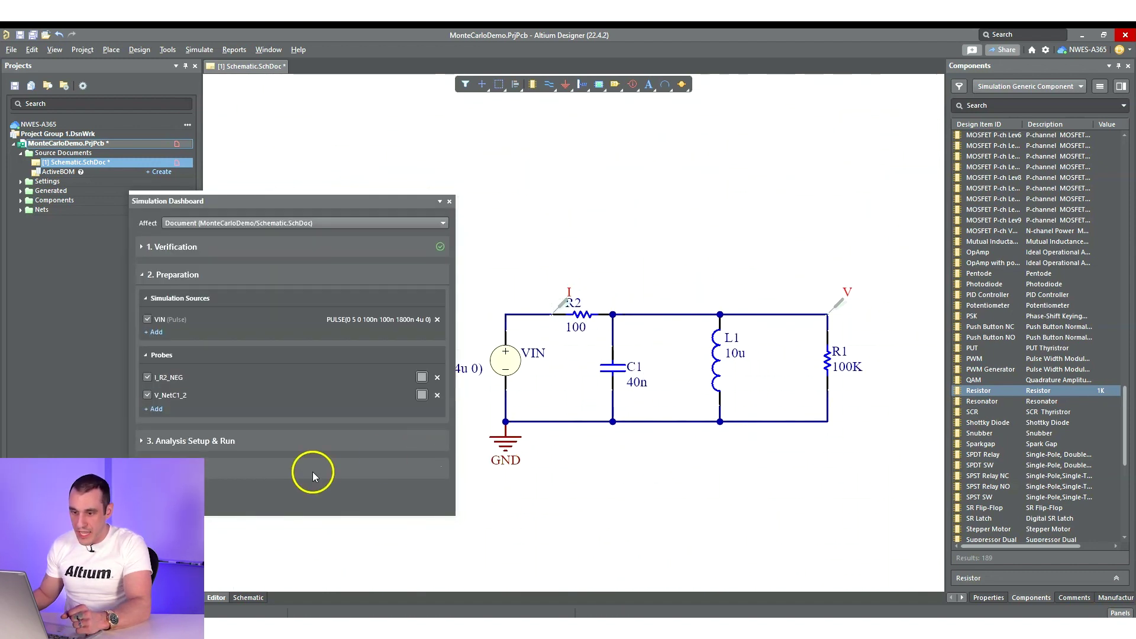
Step: Collapse Probes and Simulation Sources and expand Analysis Setup & Run with its Transient settings
{"action": "left_click", "coordinate": [148, 355]}
{"action": "left_click", "coordinate": [157, 297]}
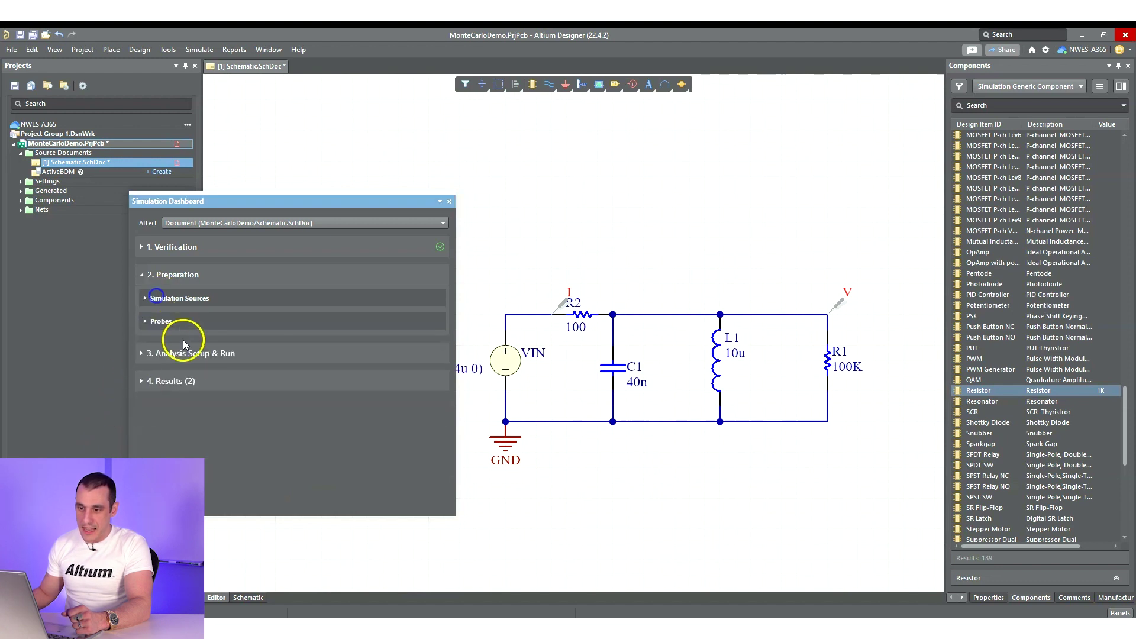
{"action": "left_click", "coordinate": [198, 353]}
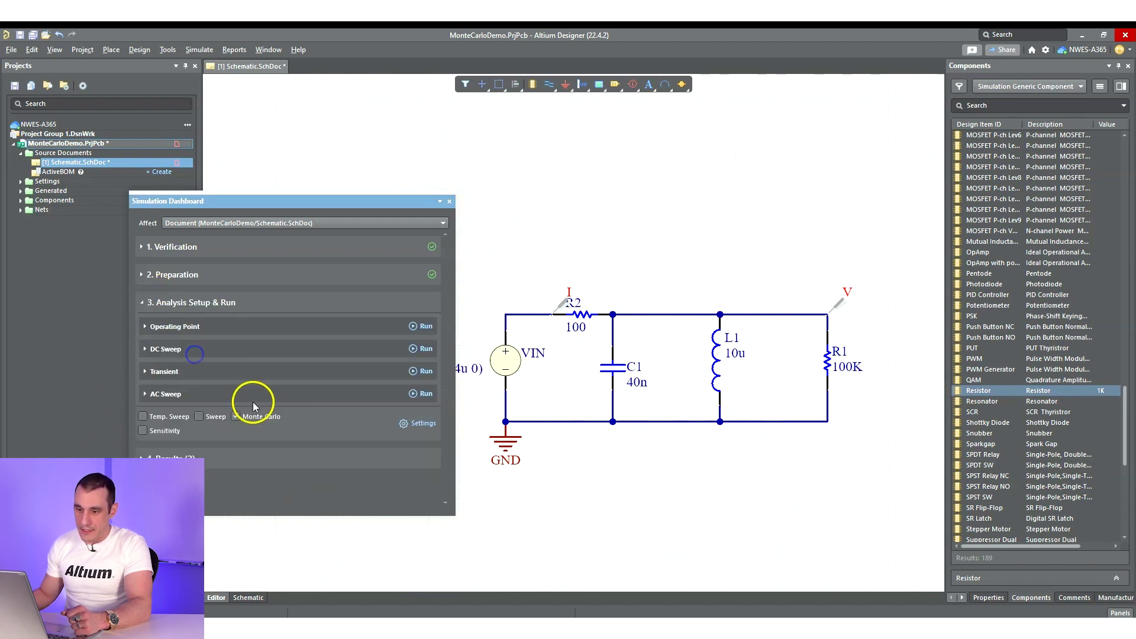
{"action": "left_click", "coordinate": [168, 373]}
{"action": "left_click", "coordinate": [176, 373]}
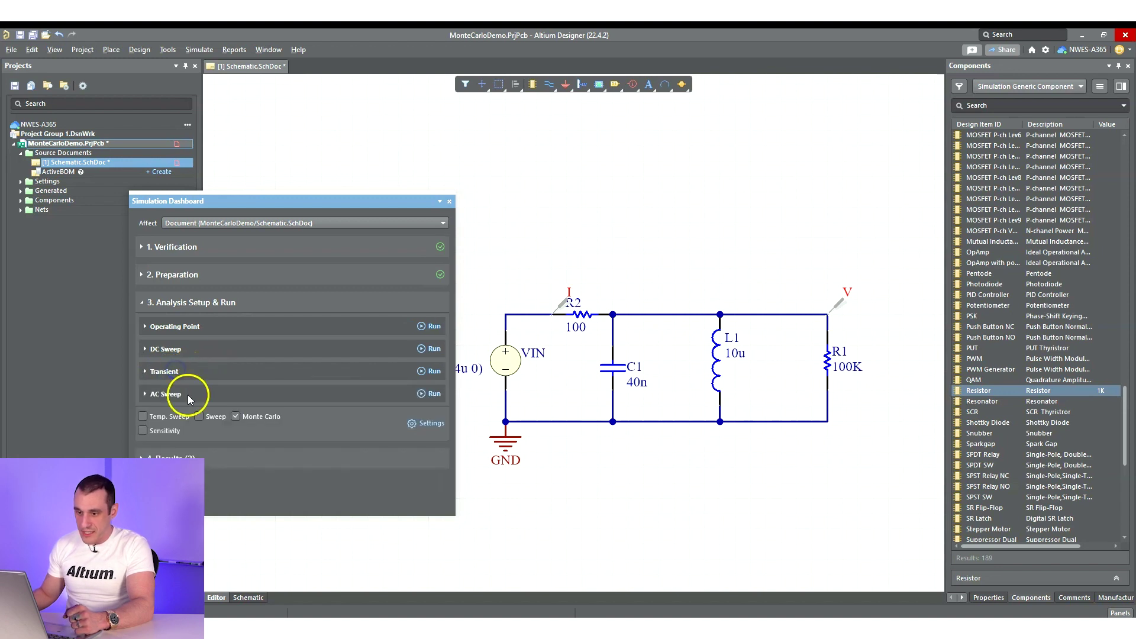
{"action": "left_click", "coordinate": [166, 394]}
{"action": "left_click", "coordinate": [166, 395]}
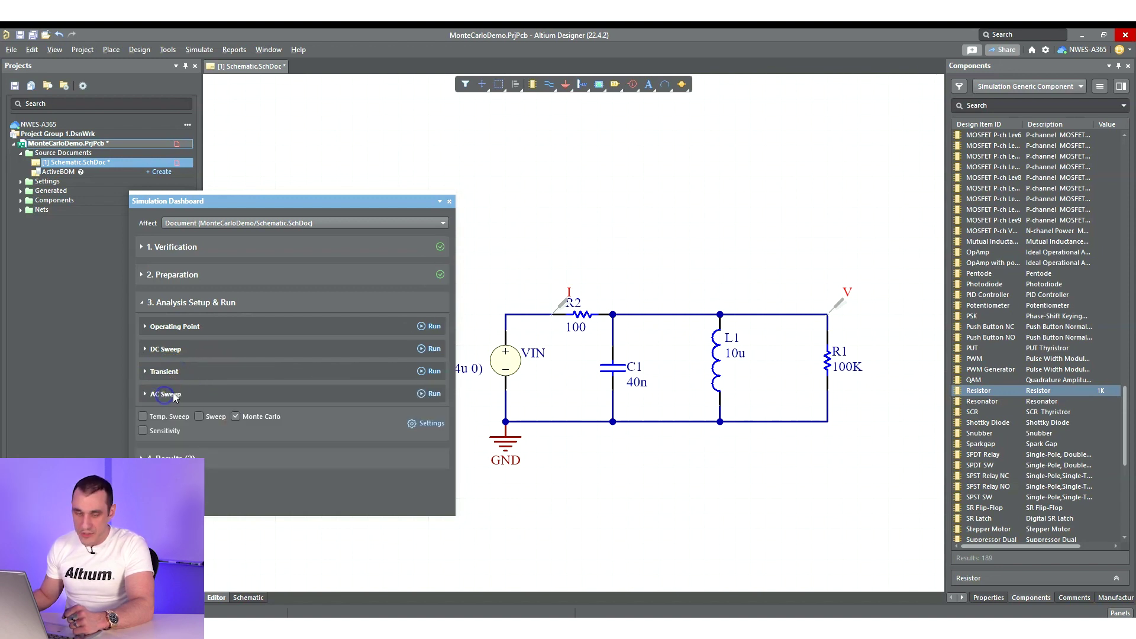
{"action": "left_click", "coordinate": [422, 423]}
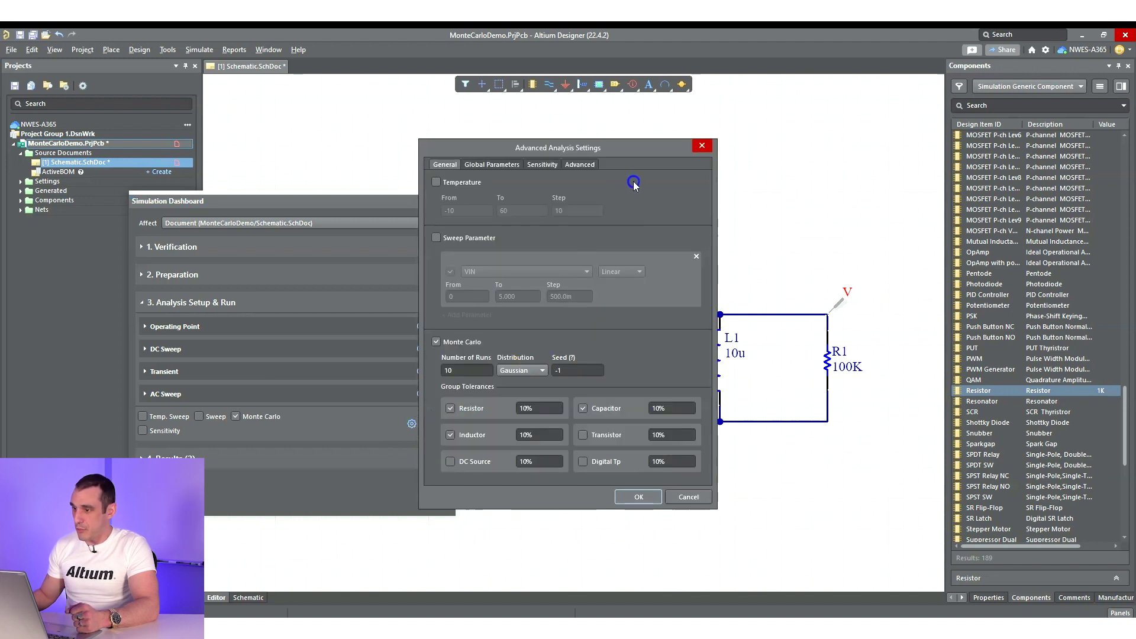
Step: Uncheck the capacitor and inductor tolerances and set the resistor tolerance to 1%
{"action": "left_click_drag", "start_coordinate": [640, 145], "coordinate": [627, 167]}
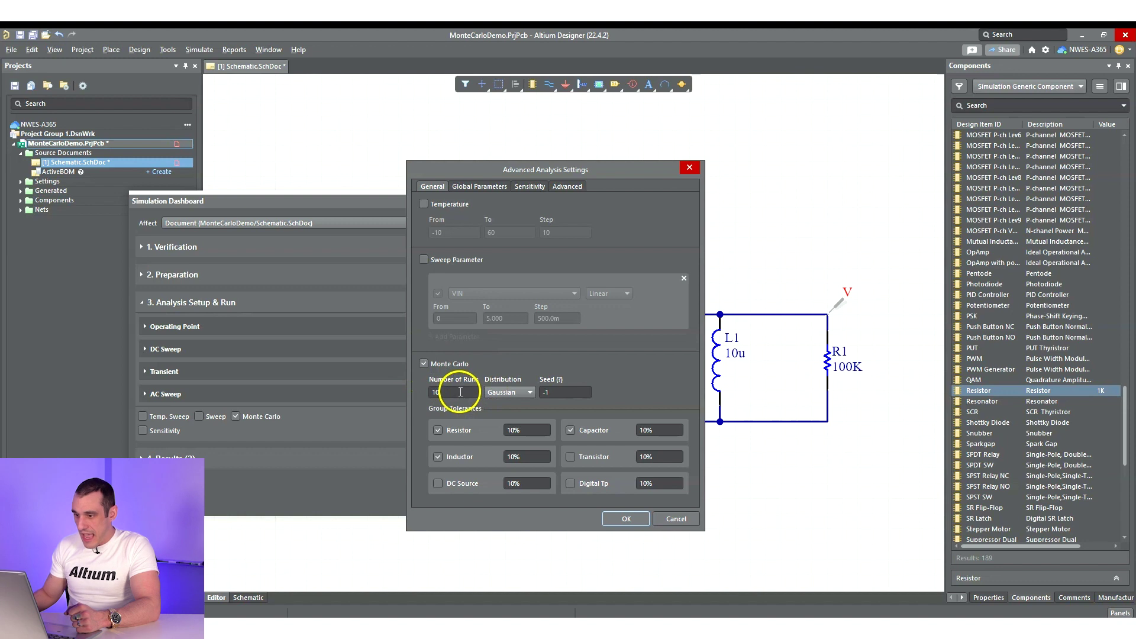
{"action": "double_click", "coordinate": [460, 392]}
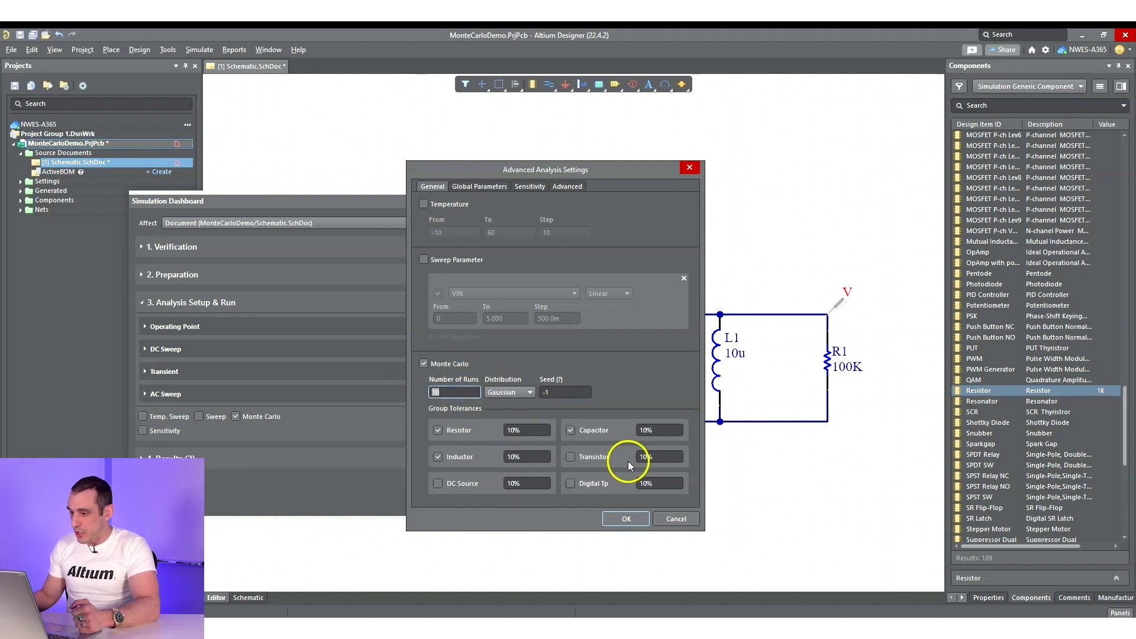
{"action": "left_click", "coordinate": [571, 431]}
{"action": "left_click", "coordinate": [438, 457]}
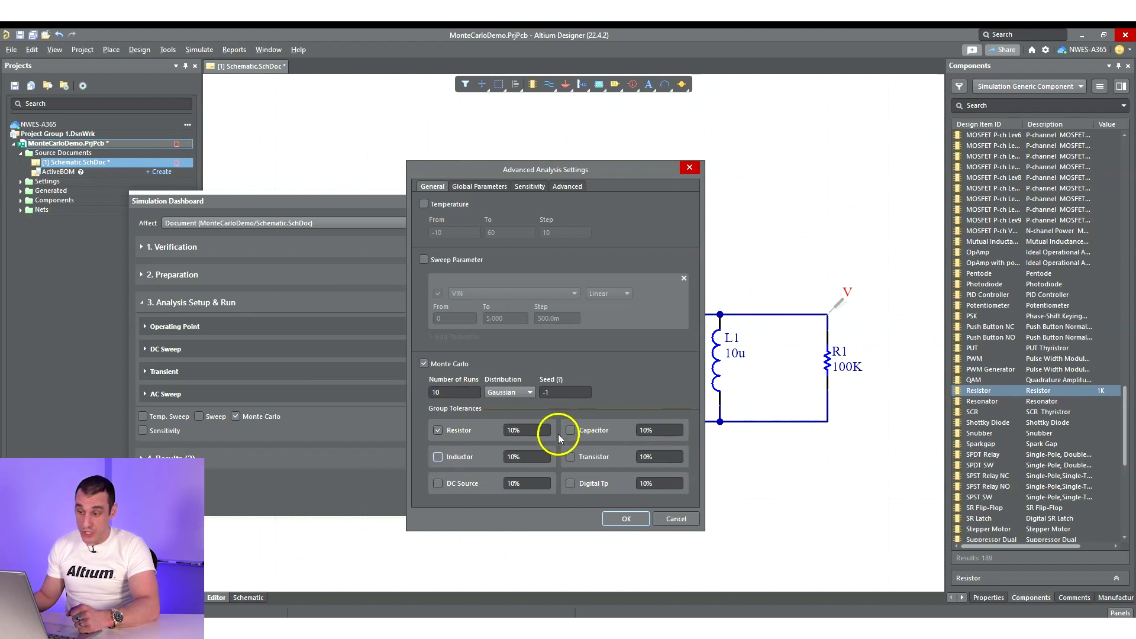
{"action": "double_click", "coordinate": [537, 429]}
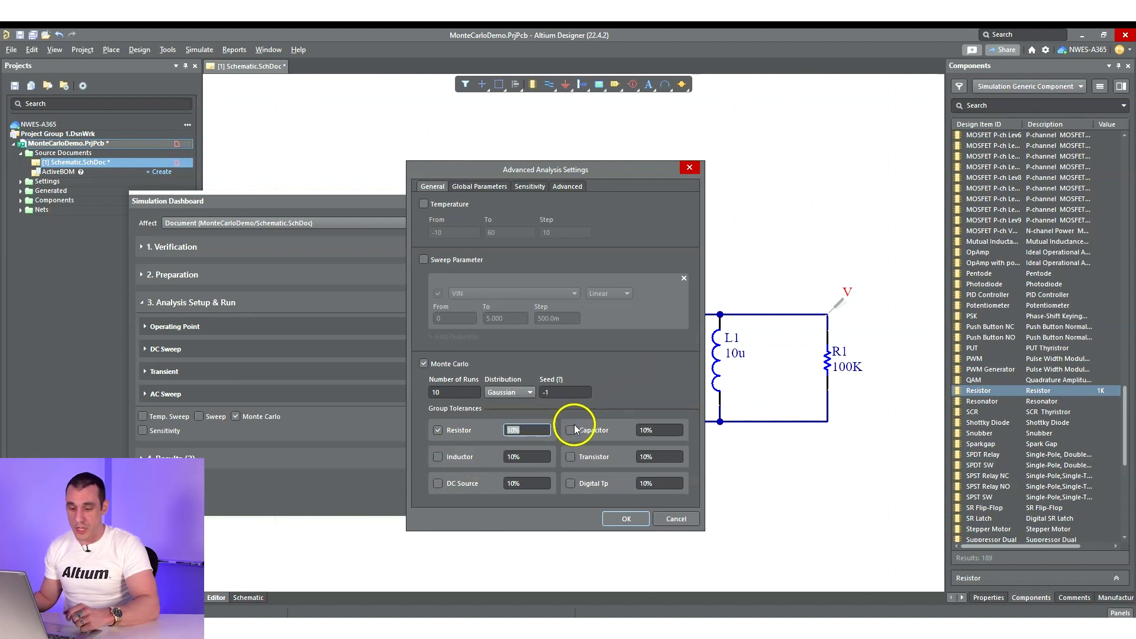
{"action": "type", "text": "1"}
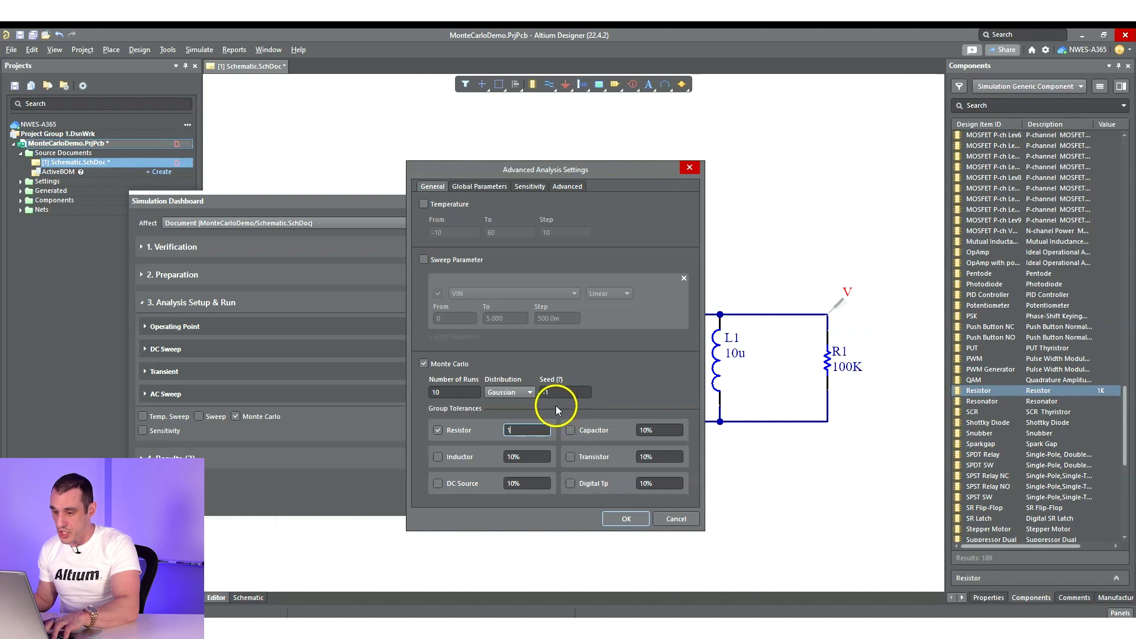
{"action": "key", "text": "Caps_Lock"}
{"action": "type", "text": "5"}
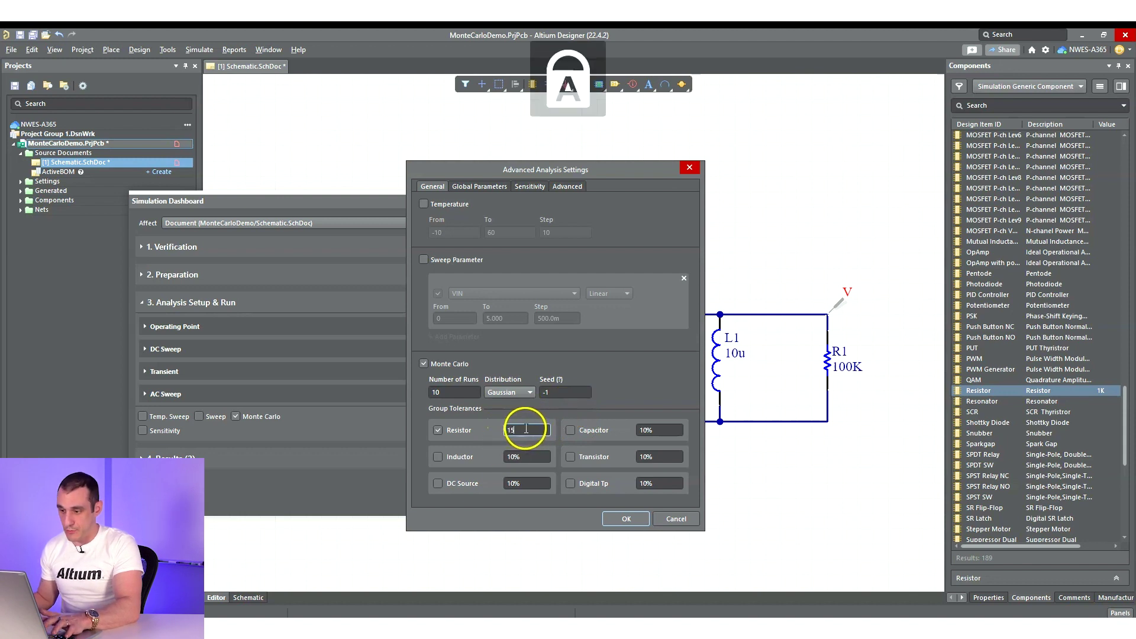
{"action": "key", "text": "Caps_Lock"}
{"action": "key", "text": "BackSpace"}
{"action": "type", "text": "%"}
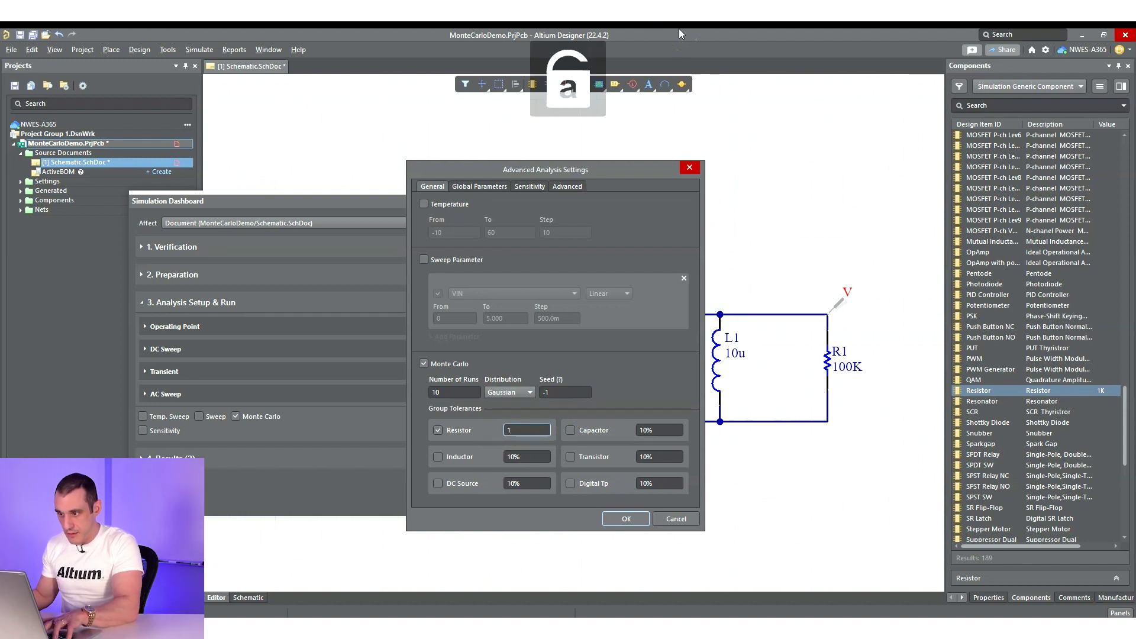
{"action": "left_click", "coordinate": [525, 432]}
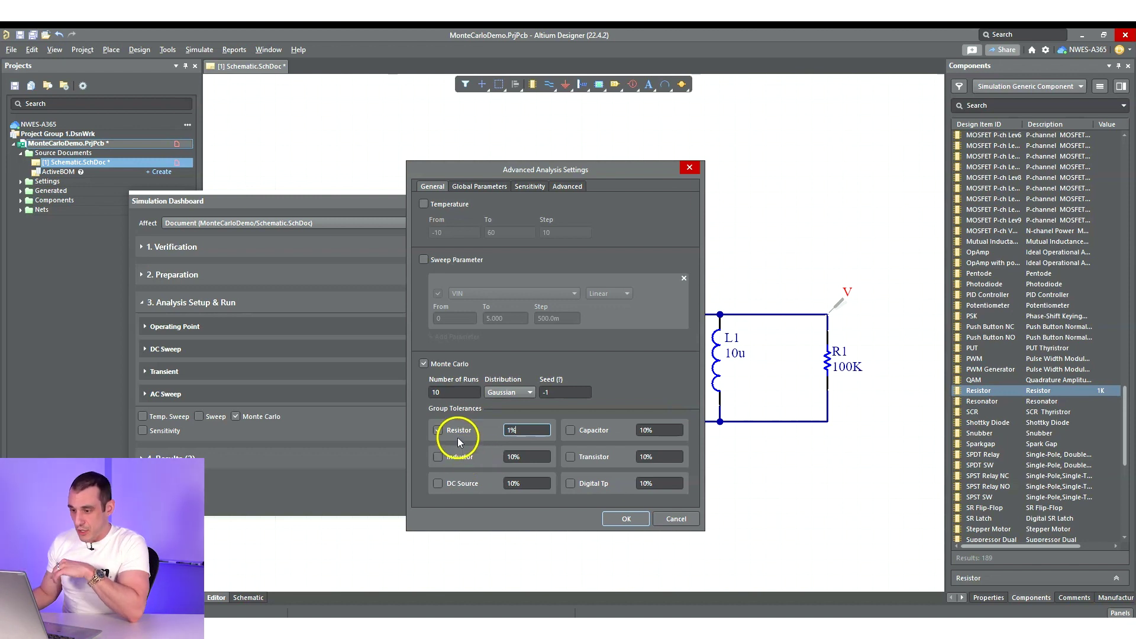
Step: Set resistor, inductor and capacitor tolerances to 5%, re-including capacitors, with 10 runs
{"action": "double_click", "coordinate": [533, 432]}
{"action": "type", "text": "5"}
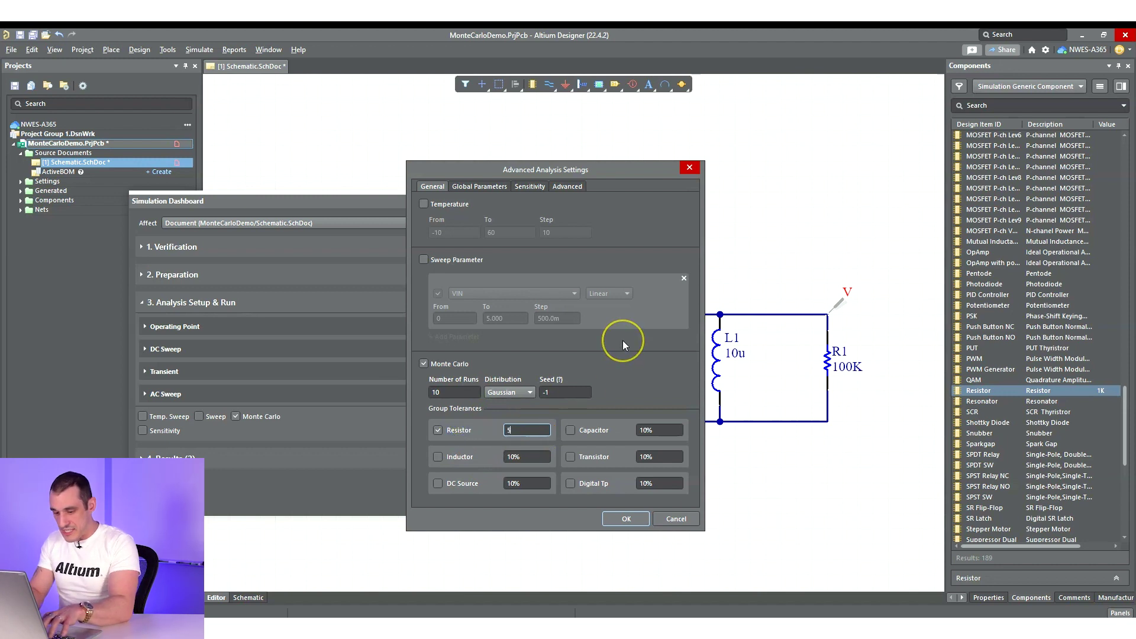
{"action": "type", "text": "%"}
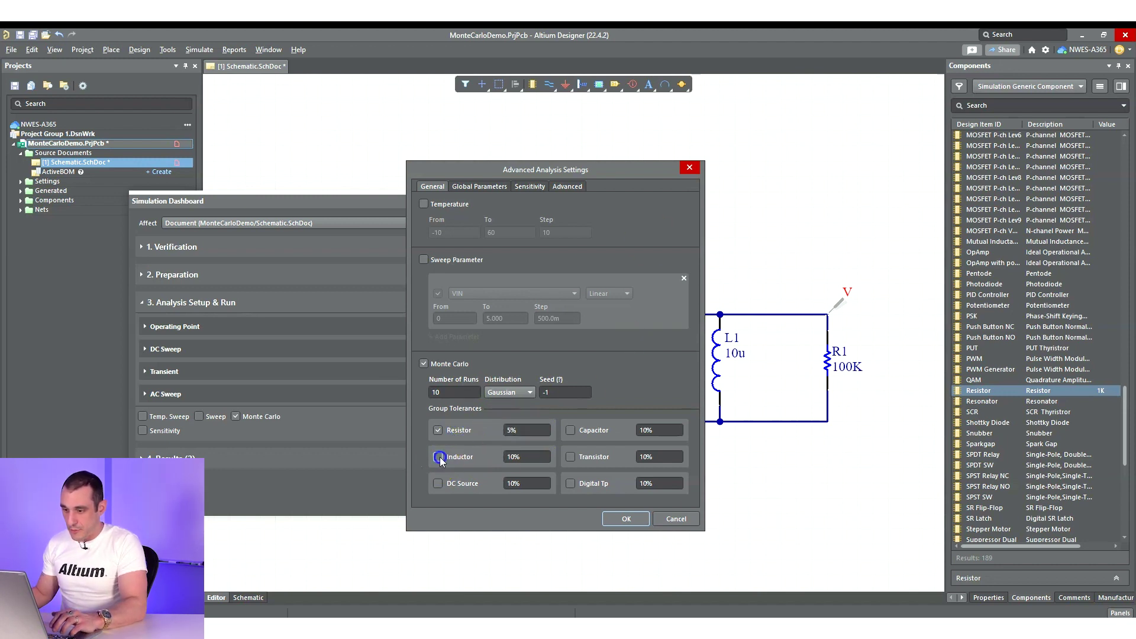
{"action": "left_click", "coordinate": [519, 457]}
{"action": "key", "text": "Delete"}
{"action": "key", "text": "Delete"}
{"action": "type", "text": "5"}
{"action": "left_click", "coordinate": [666, 425]}
{"action": "key", "text": "Delete"}
{"action": "key", "text": "Delete"}
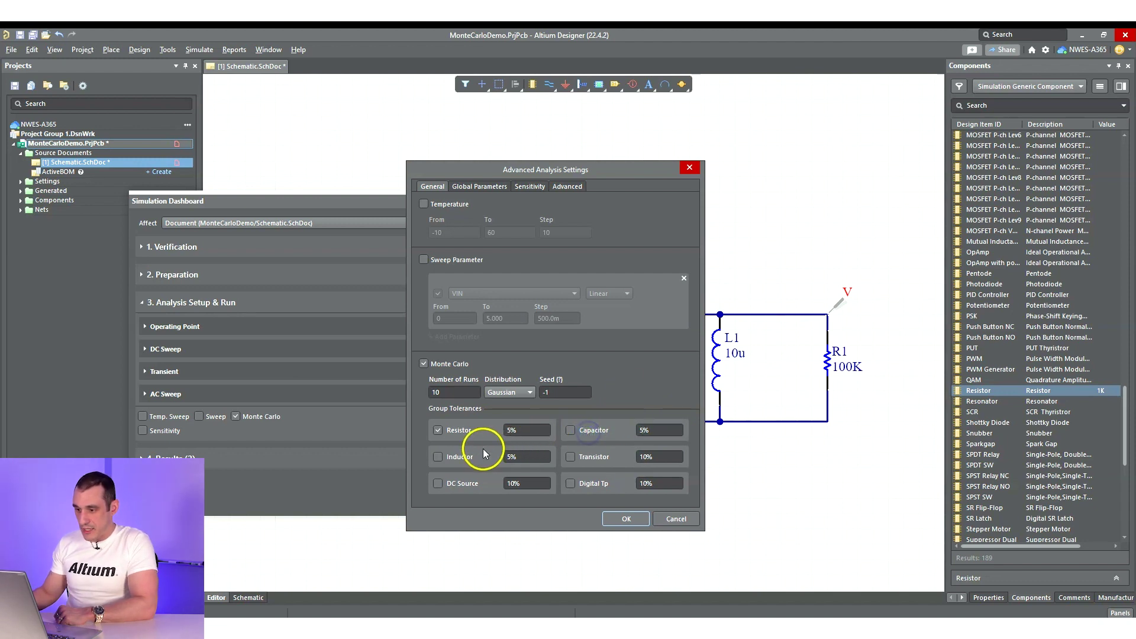
{"action": "left_click", "coordinate": [569, 431]}
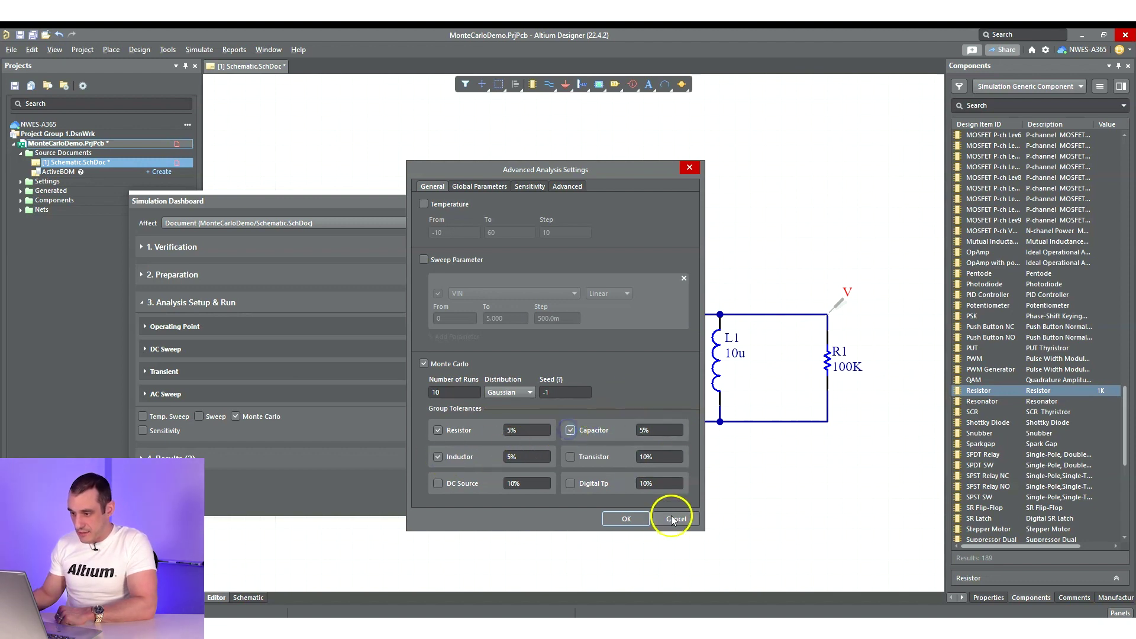
{"action": "left_click", "coordinate": [455, 393]}
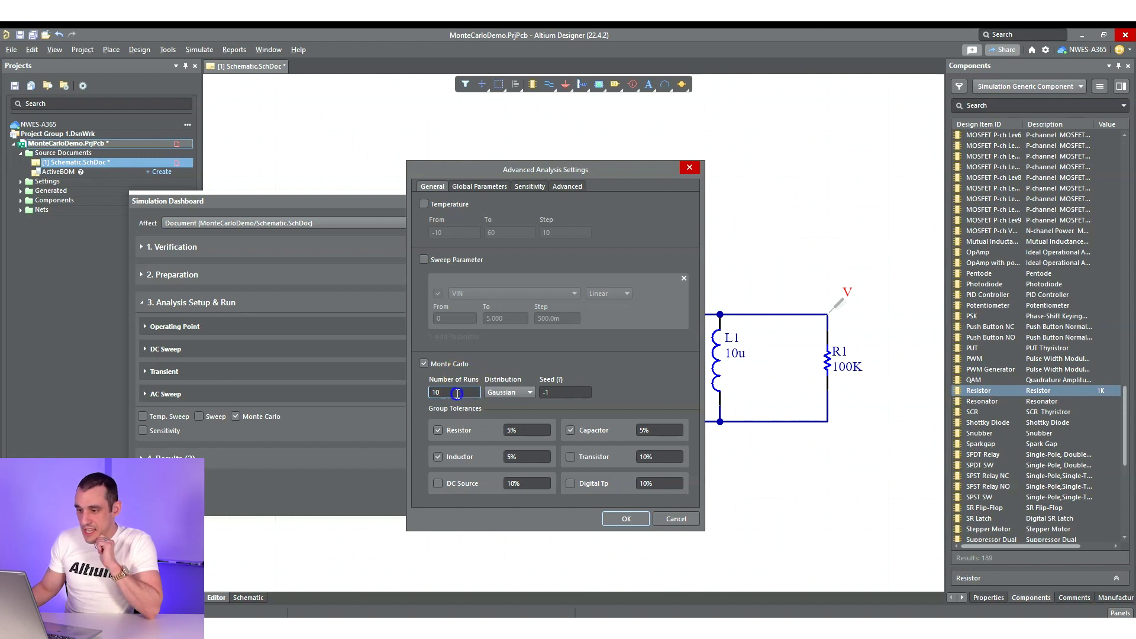
{"action": "left_click_drag", "start_coordinate": [468, 392], "coordinate": [397, 393]}
{"action": "left_click", "coordinate": [545, 363]}
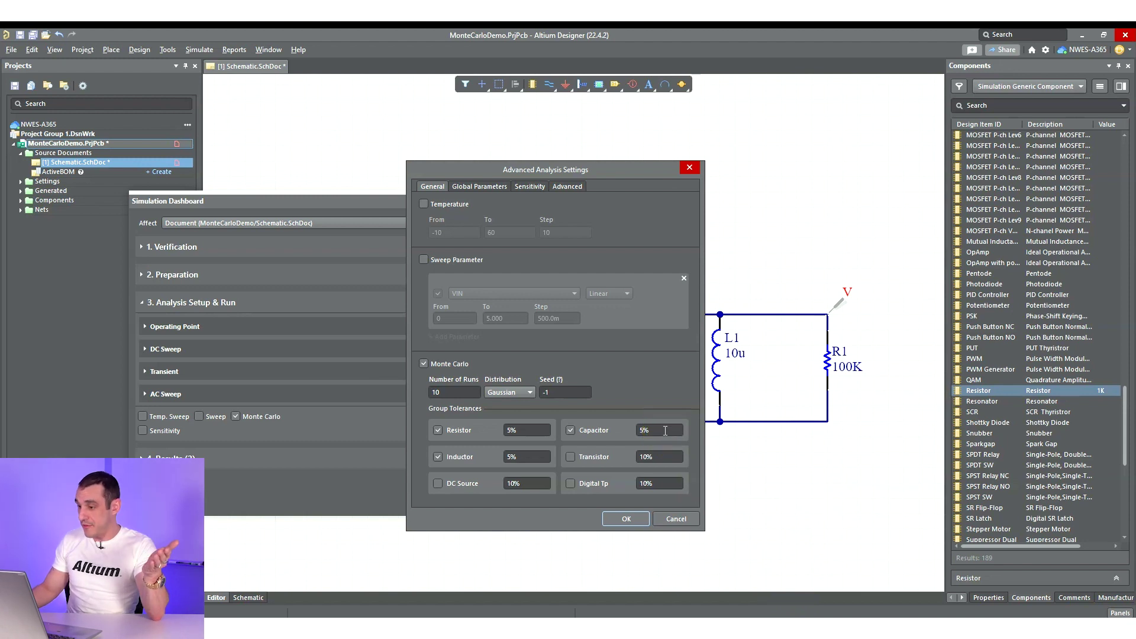
{"action": "left_click", "coordinate": [625, 519]}
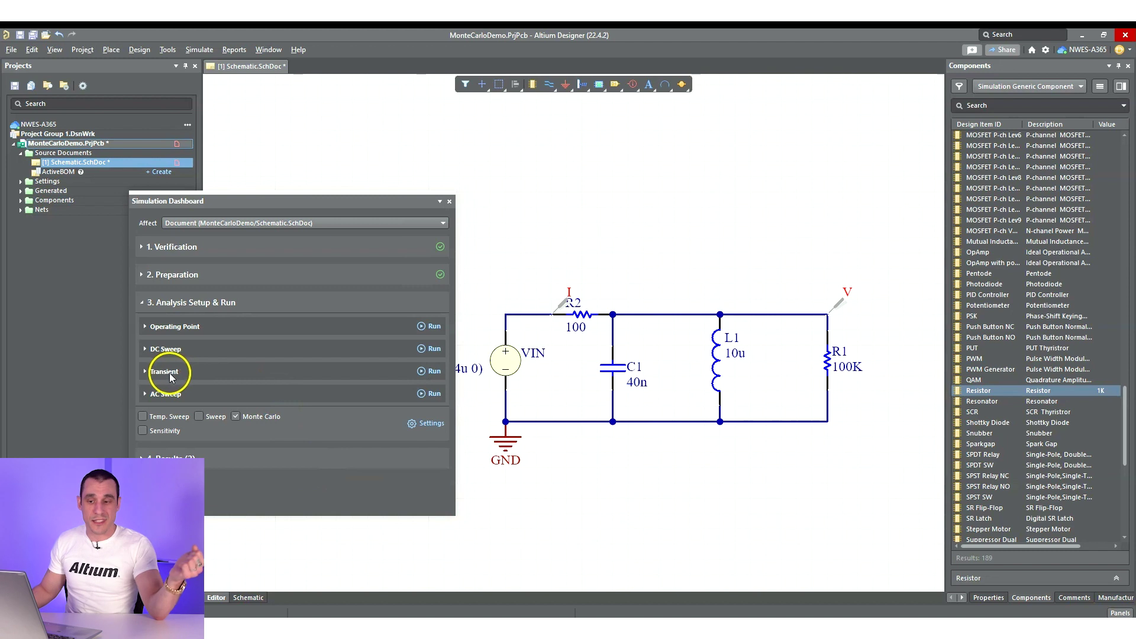
Step: Change the transient end time from 200u to 100u, keeping the automatic step size
{"action": "left_click", "coordinate": [145, 372]}
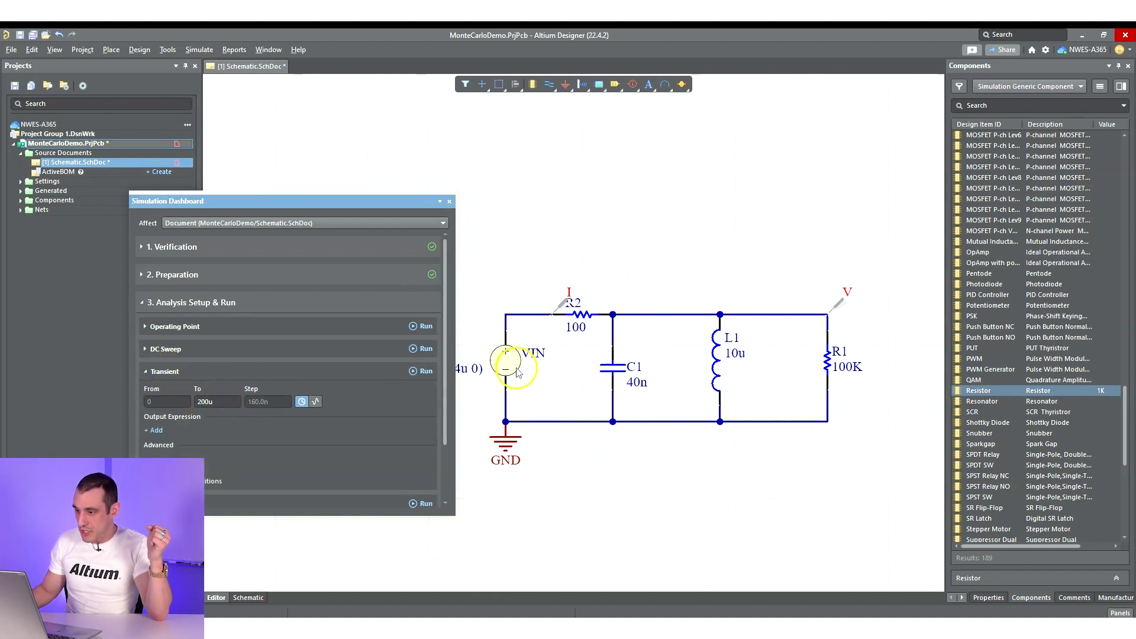
{"action": "left_click", "coordinate": [208, 402]}
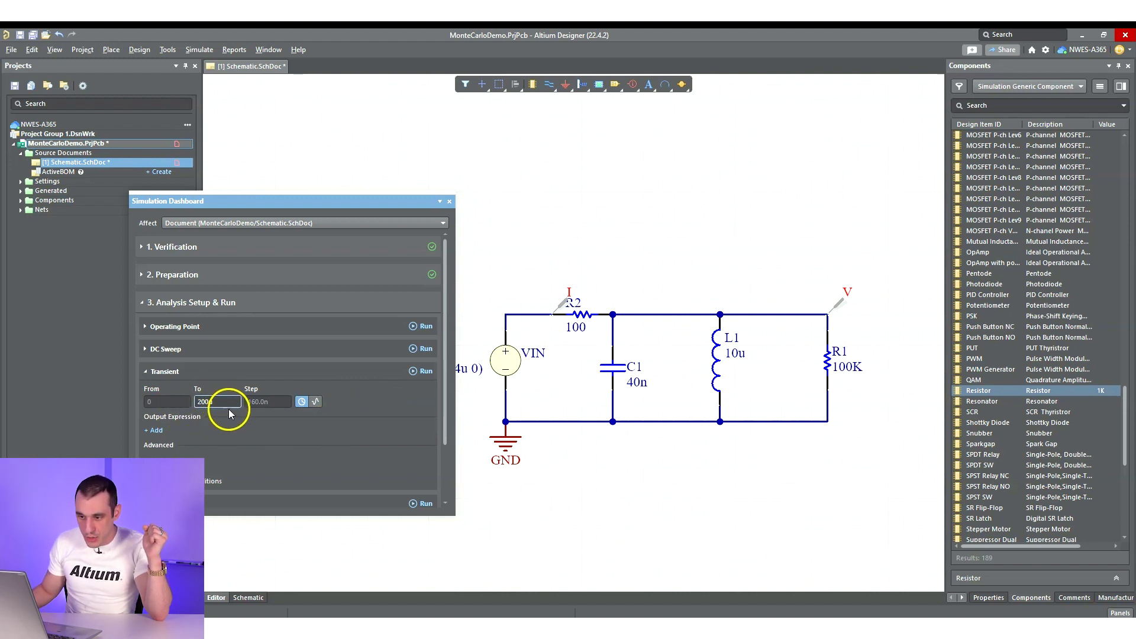
{"action": "key", "text": "Home"}
{"action": "key", "text": "Delete"}
{"action": "type", "text": "1"}
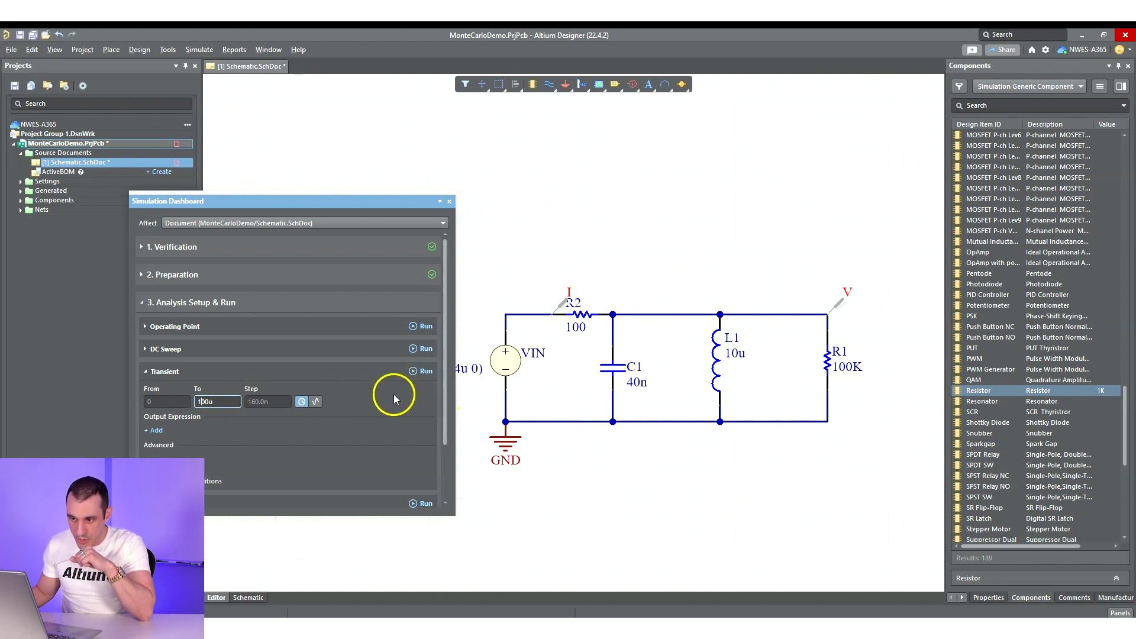
{"action": "left_click", "coordinate": [413, 425]}
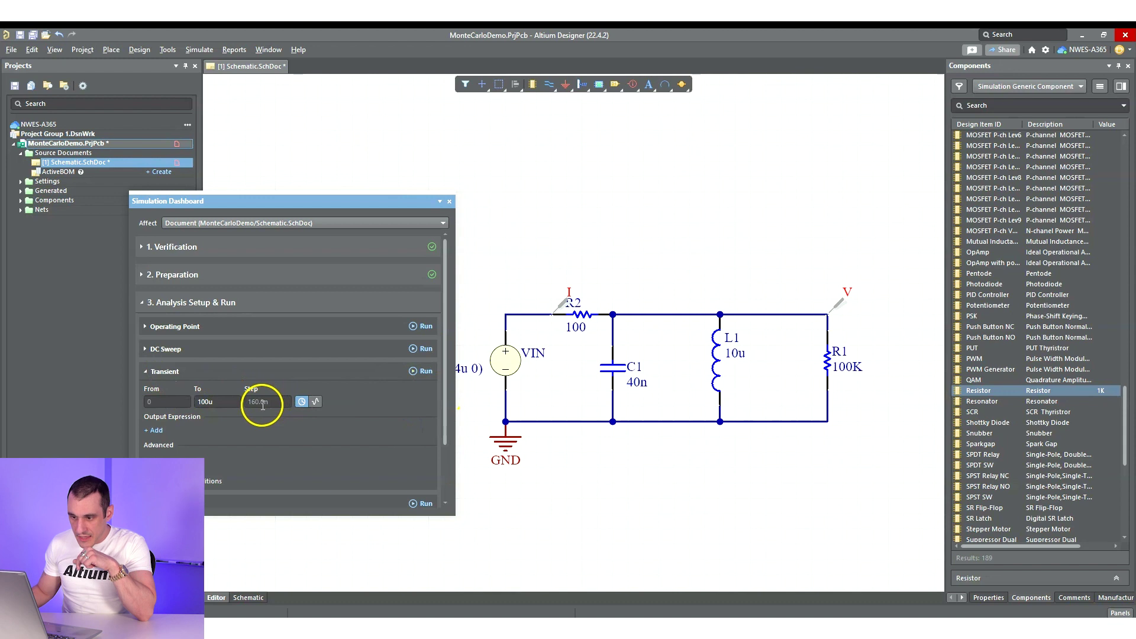
{"action": "left_click", "coordinate": [274, 402]}
{"action": "left_click", "coordinate": [332, 368]}
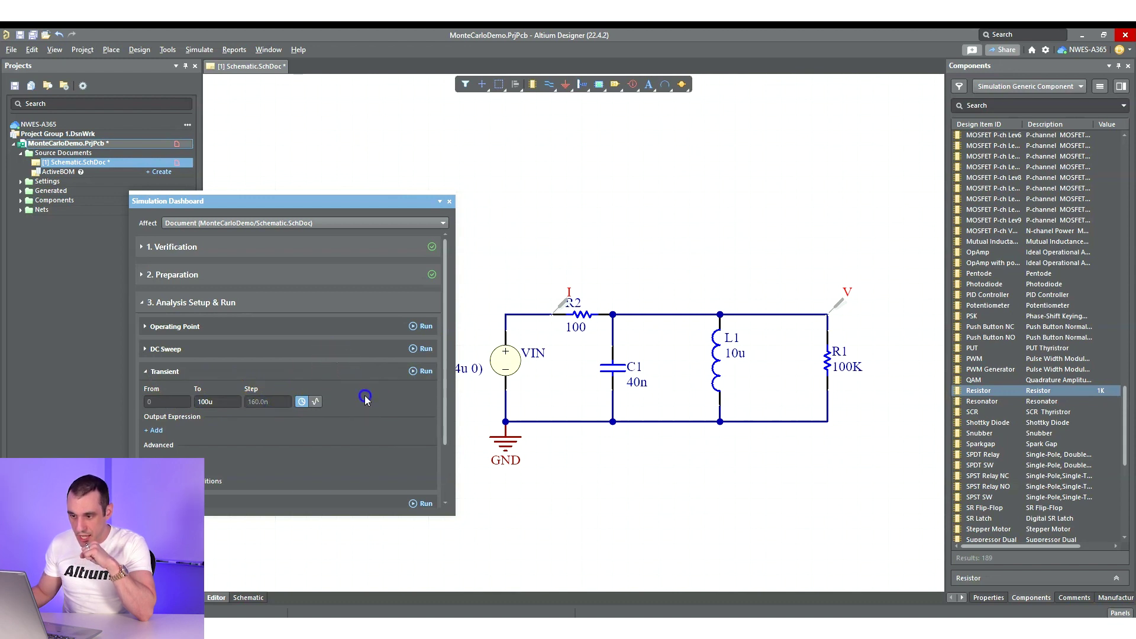
{"action": "left_click", "coordinate": [303, 402]}
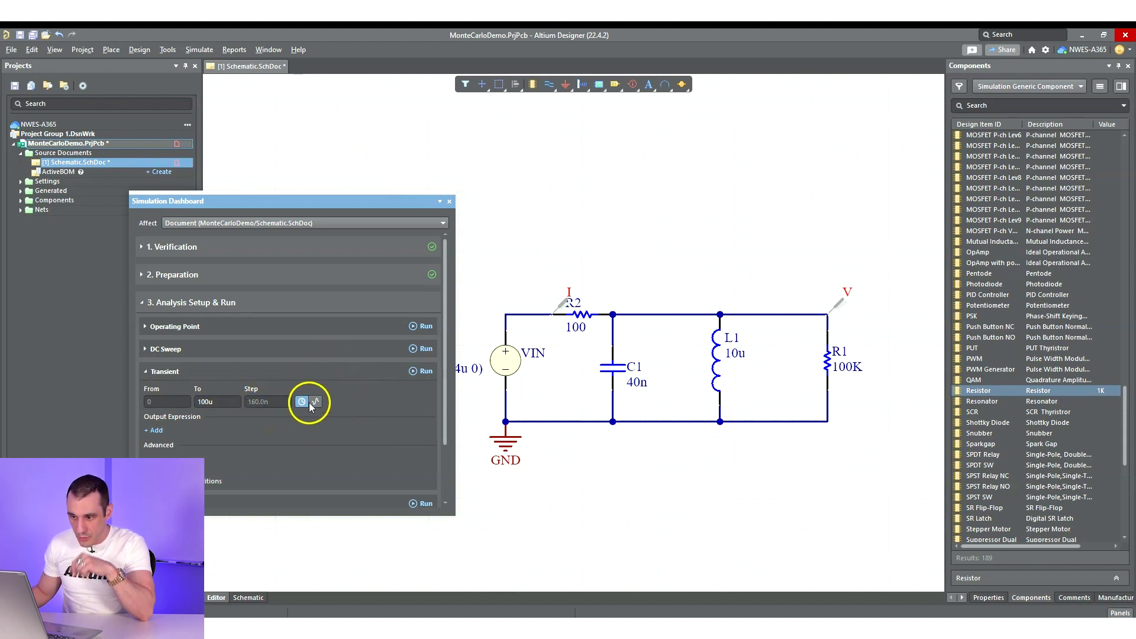
Step: Review the AC Sweep settings and run the Monte Carlo transient analysis
{"action": "left_click", "coordinate": [146, 372]}
{"action": "left_click", "coordinate": [147, 396]}
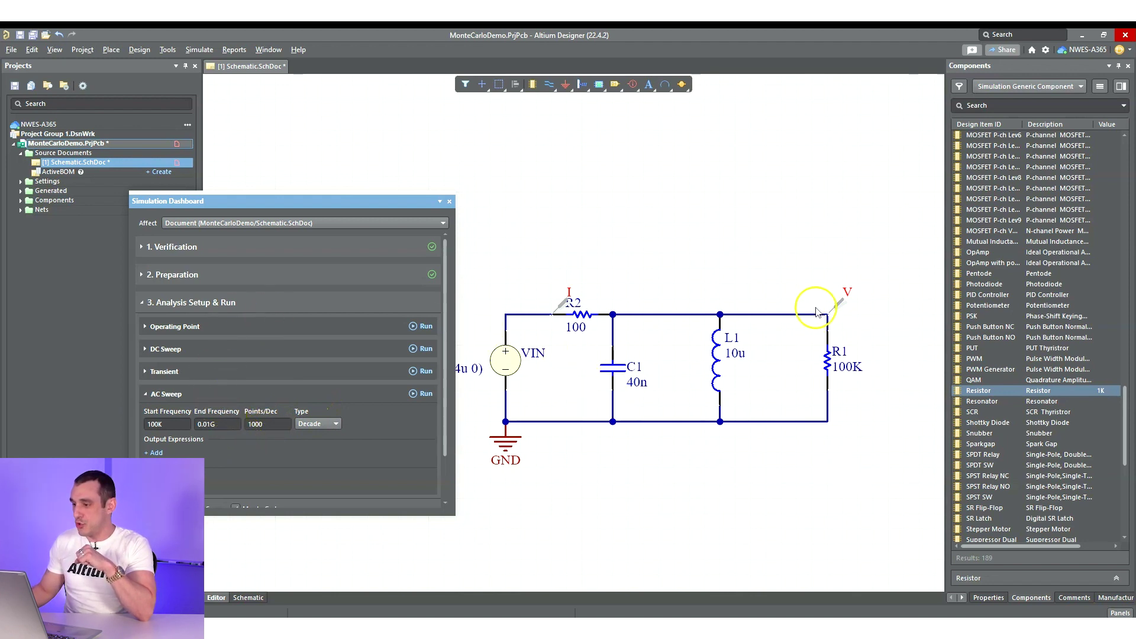
{"action": "left_click", "coordinate": [148, 394]}
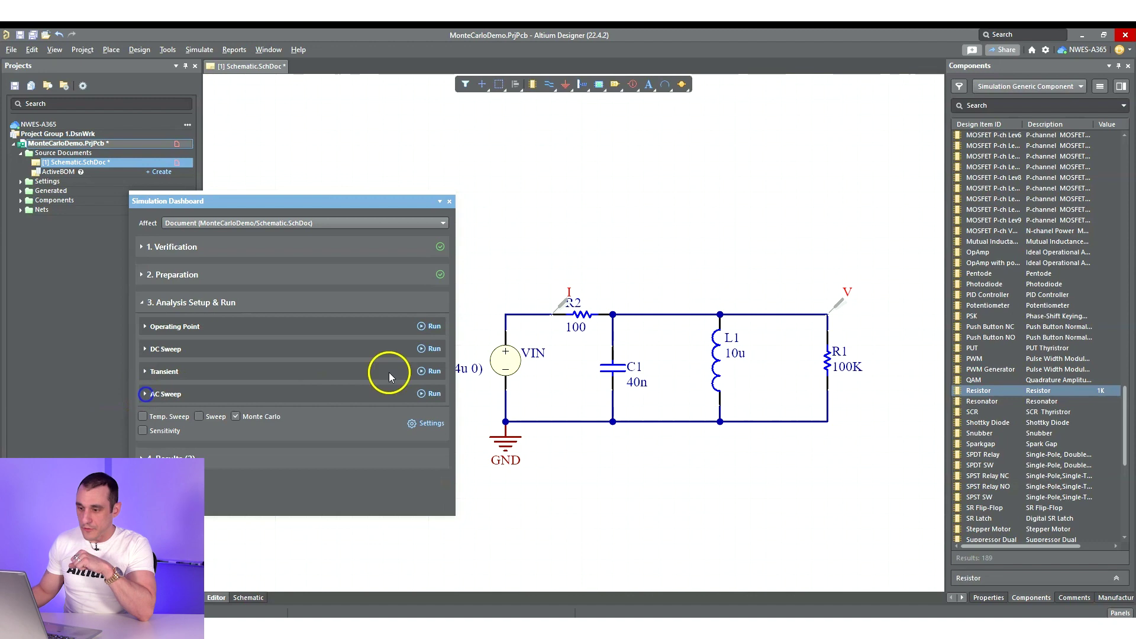
{"action": "left_click", "coordinate": [432, 373]}
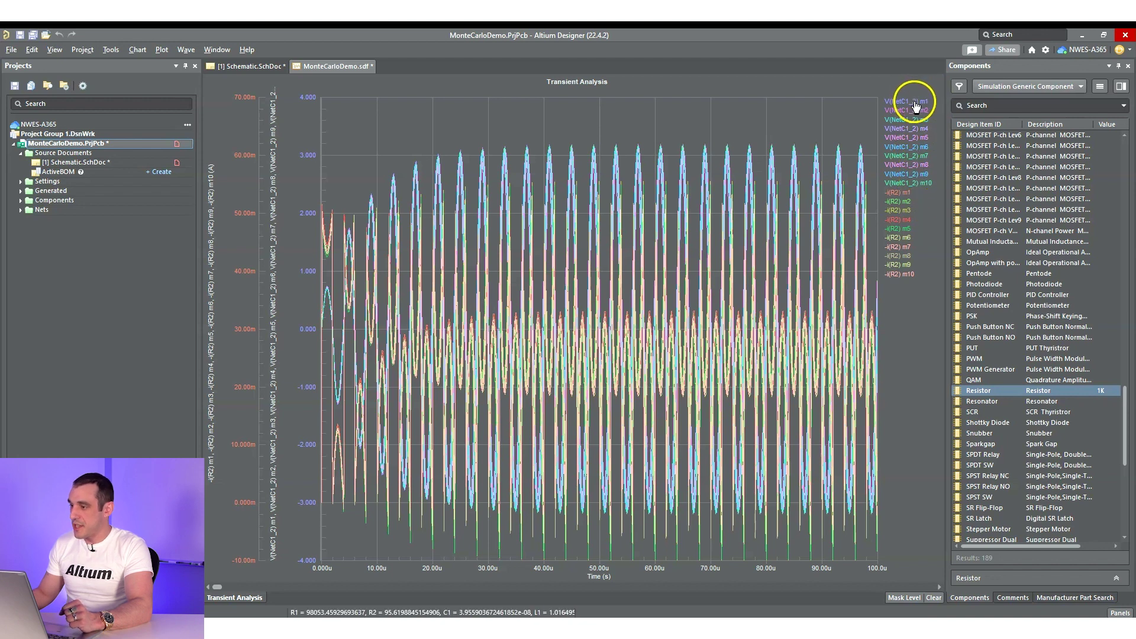
Step: Cancel the reopened Advanced Analysis Settings and view the MonteCarloDemo.sdf transient waveforms
{"action": "left_click", "coordinate": [221, 66]}
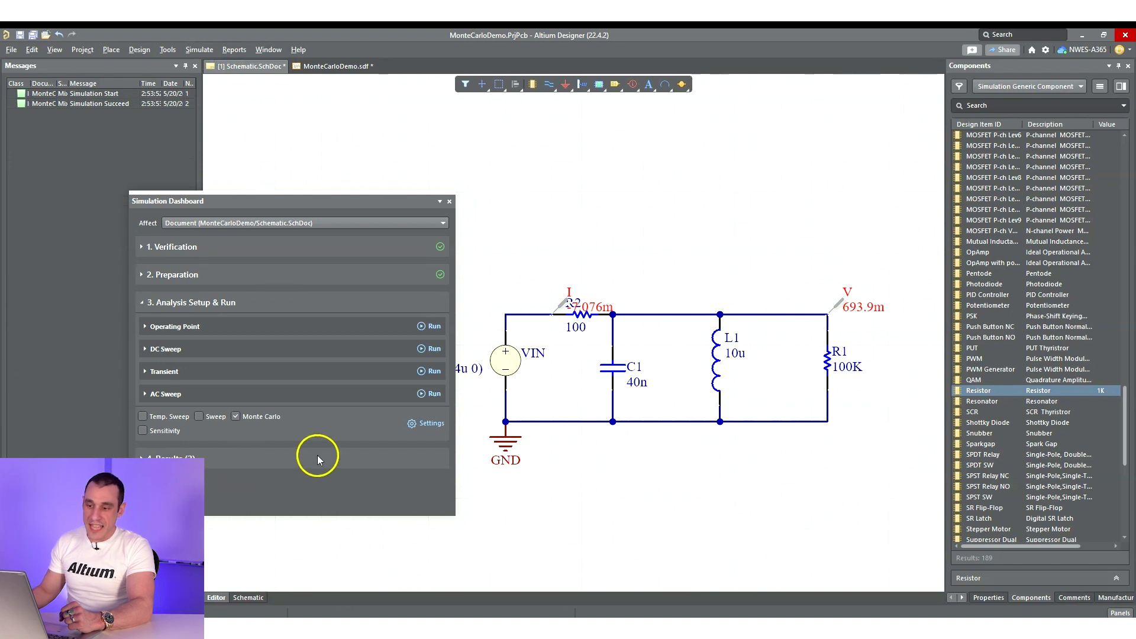
{"action": "left_click", "coordinate": [416, 423]}
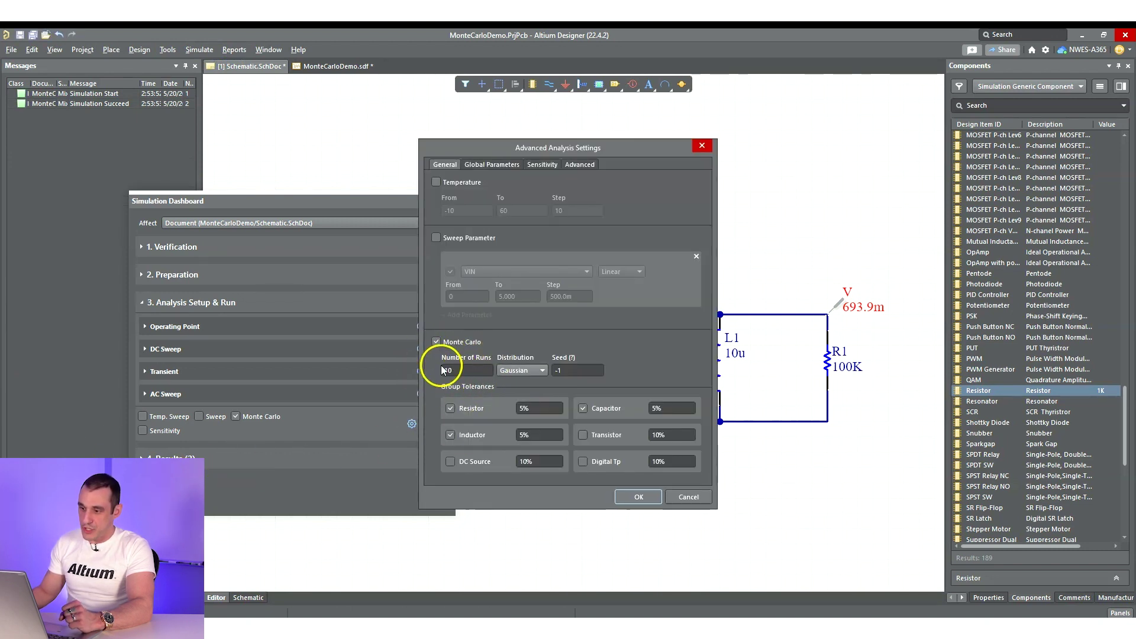
{"action": "left_click", "coordinate": [690, 498]}
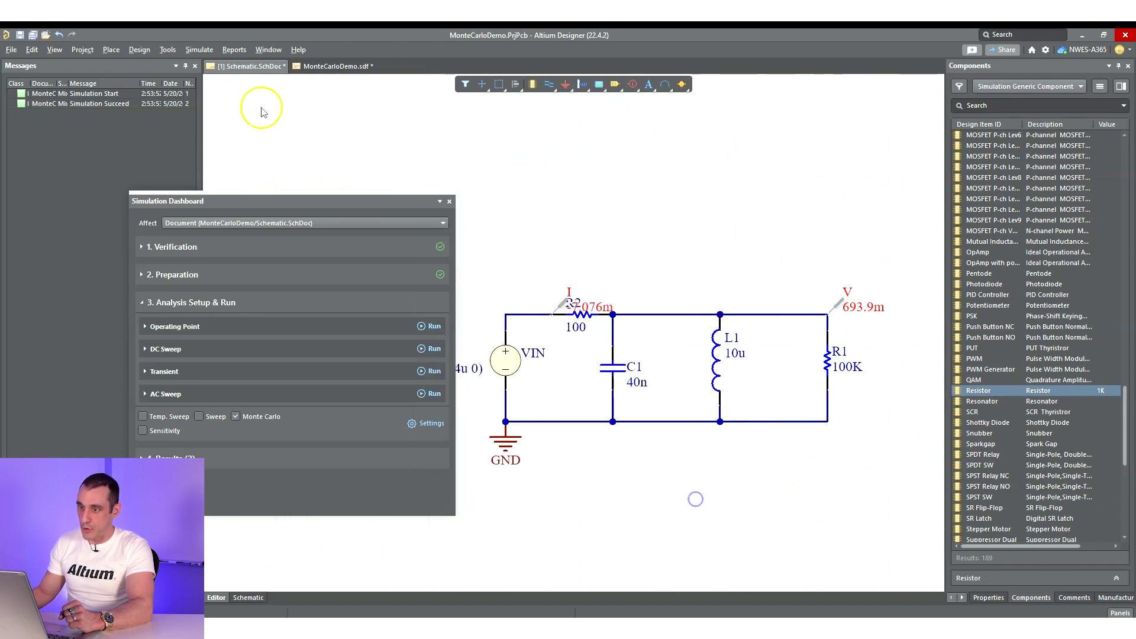
{"action": "left_click", "coordinate": [339, 66]}
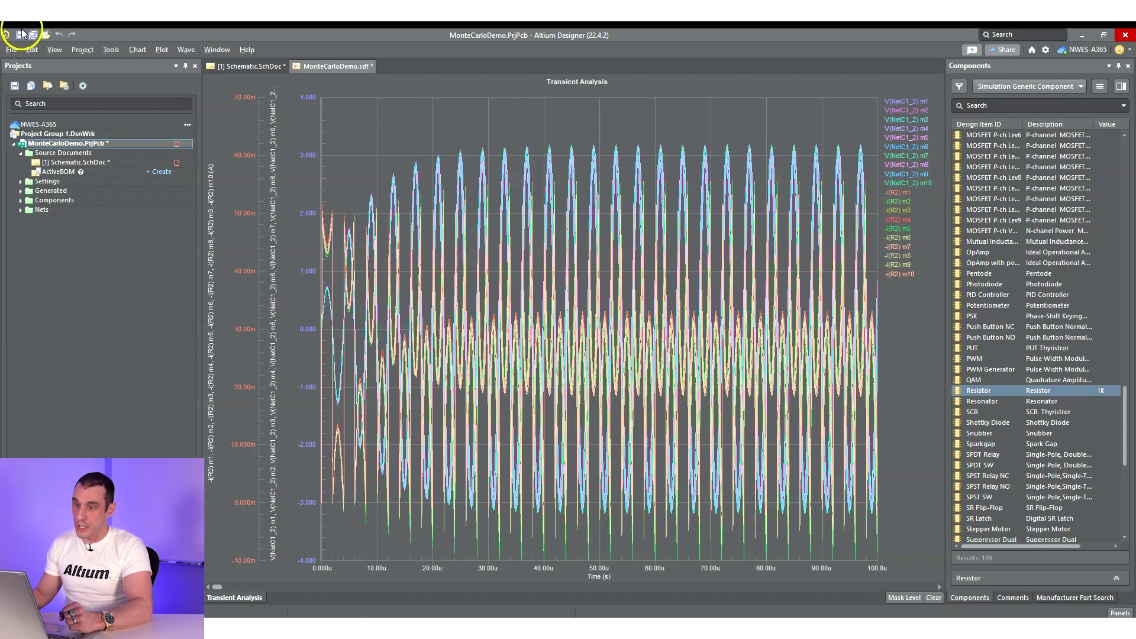
{"action": "left_click", "coordinate": [236, 67]}
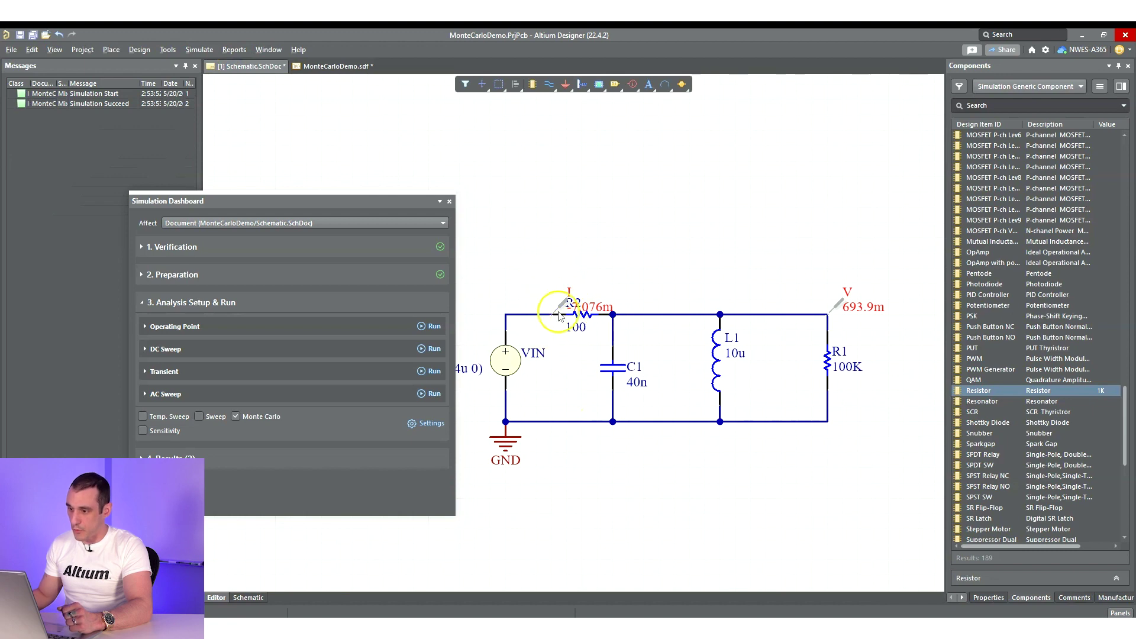
{"action": "left_click", "coordinate": [336, 66]}
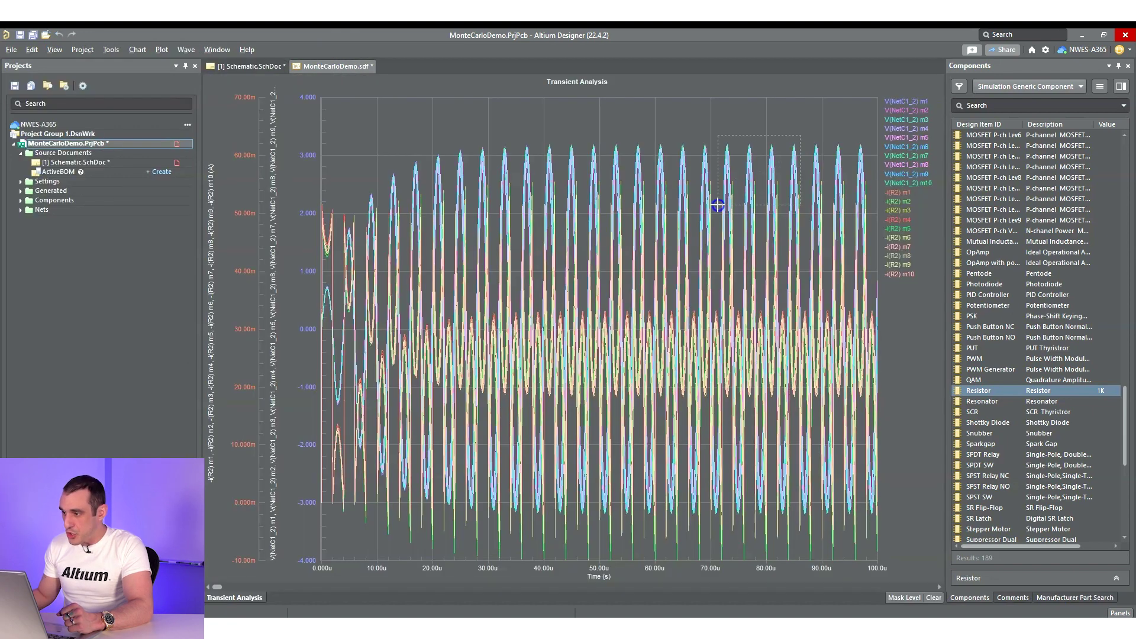
Step: Fit the transient chart to the document and delete the -i(R2) current axis
{"action": "left_click_drag", "start_coordinate": [718, 206], "coordinate": [615, 437]}
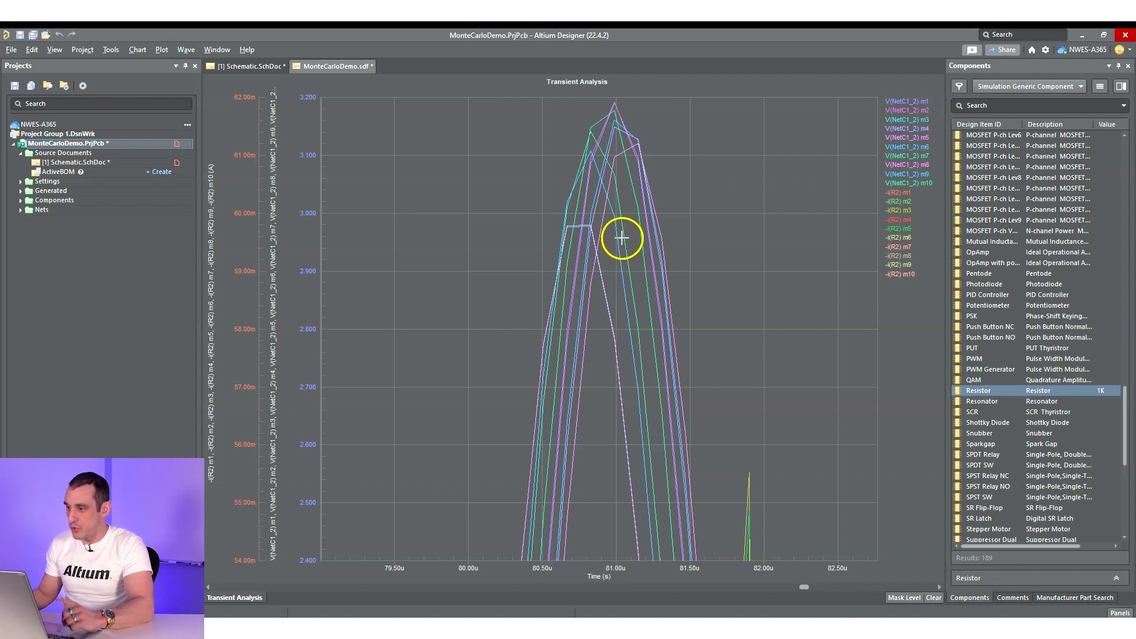
{"action": "right_click", "coordinate": [702, 217]}
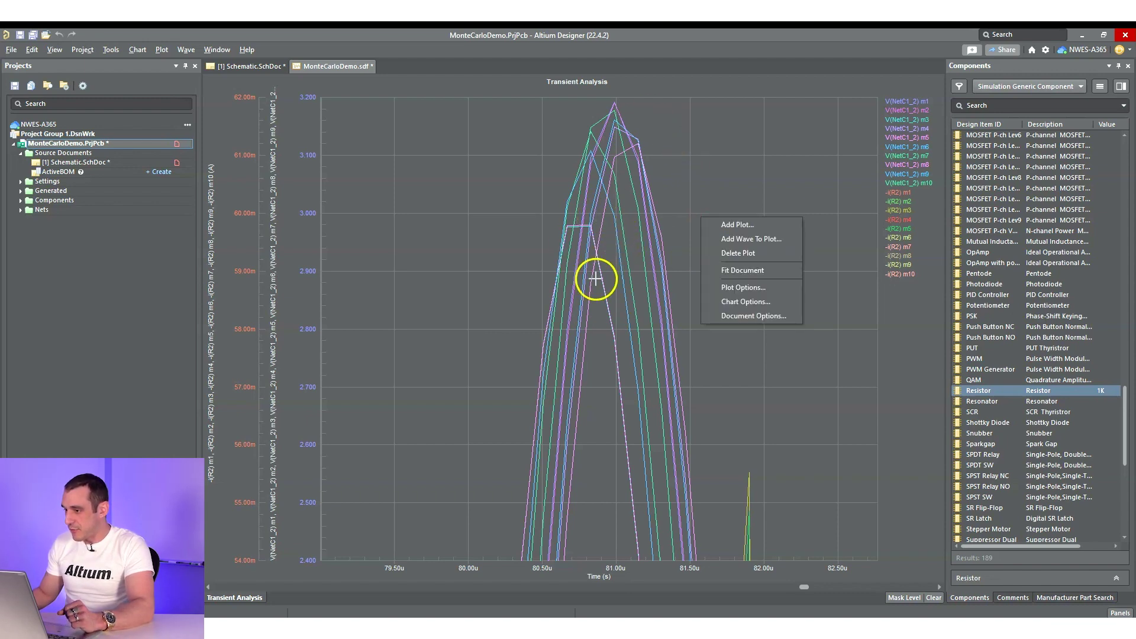
{"action": "left_click", "coordinate": [762, 272]}
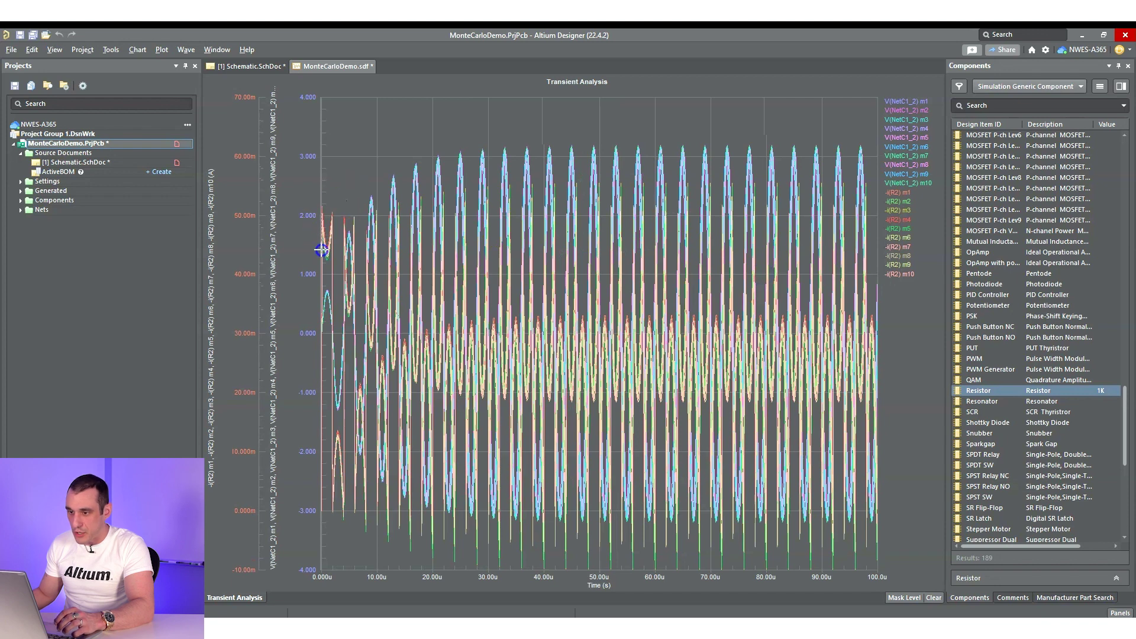
{"action": "left_click_drag", "start_coordinate": [322, 250], "coordinate": [316, 267]}
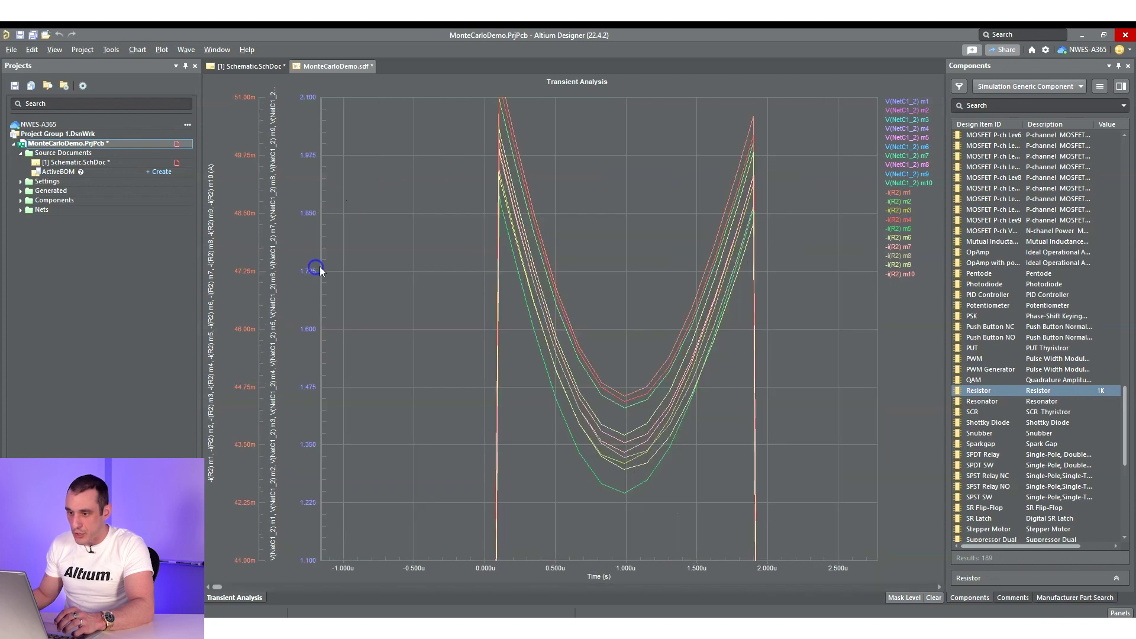
{"action": "right_click", "coordinate": [693, 234]}
{"action": "left_click", "coordinate": [746, 282]}
{"action": "right_click", "coordinate": [245, 221]}
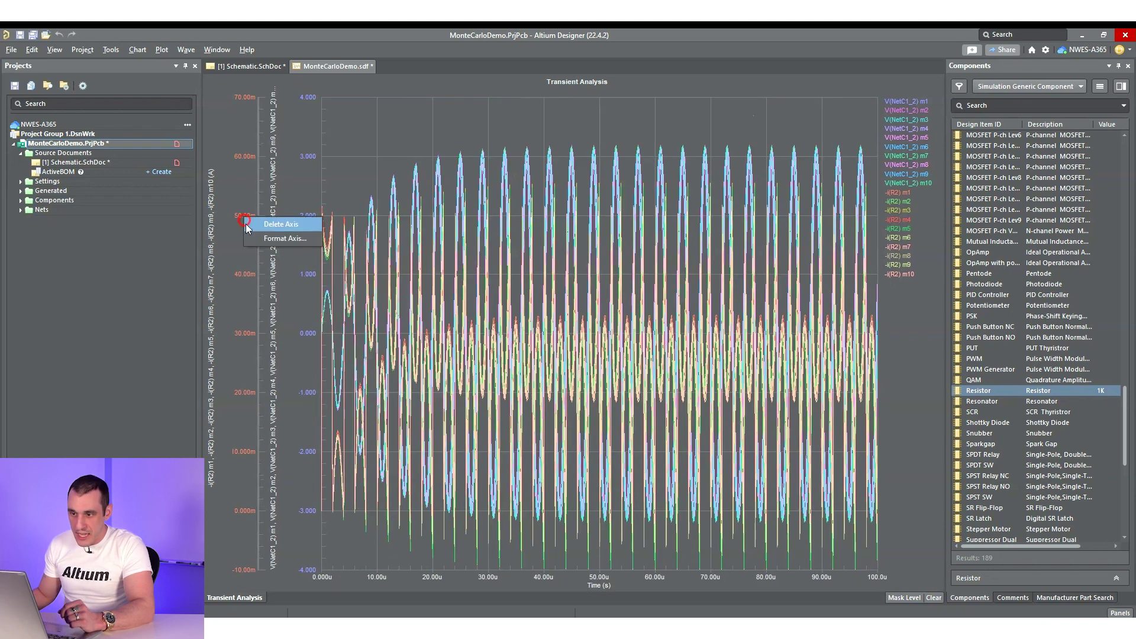
{"action": "left_click", "coordinate": [248, 225]}
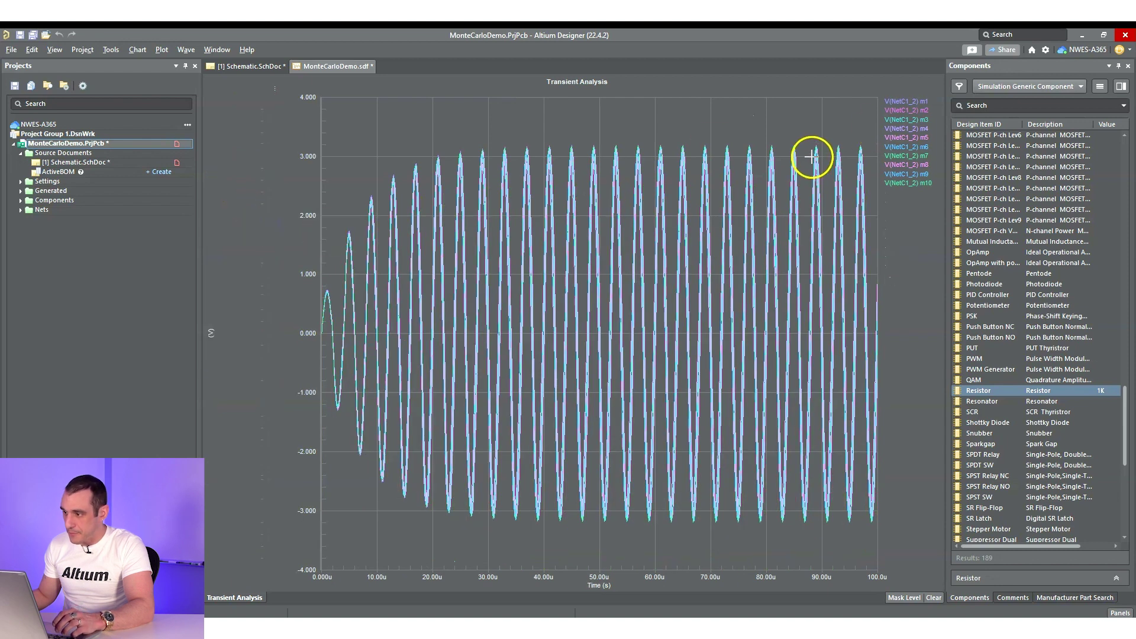
Step: Zoom into the voltage cycles around 82.5–95 µs and single out runs m8 and m2
{"action": "left_click_drag", "start_coordinate": [850, 142], "coordinate": [771, 524]}
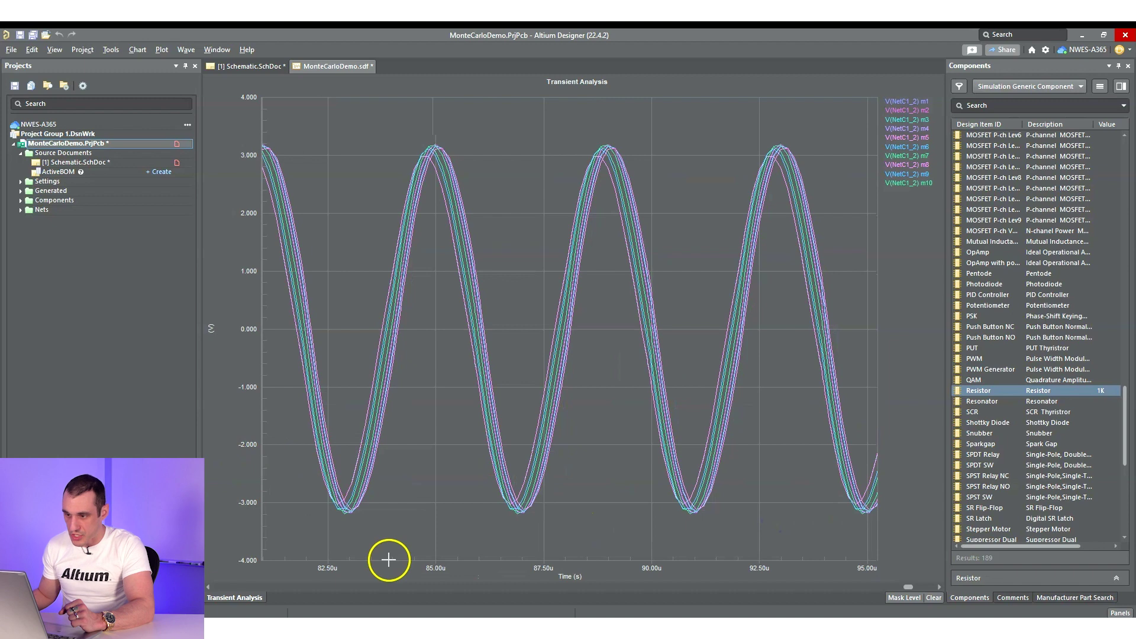
{"action": "mouse_move", "coordinate": [889, 151]}
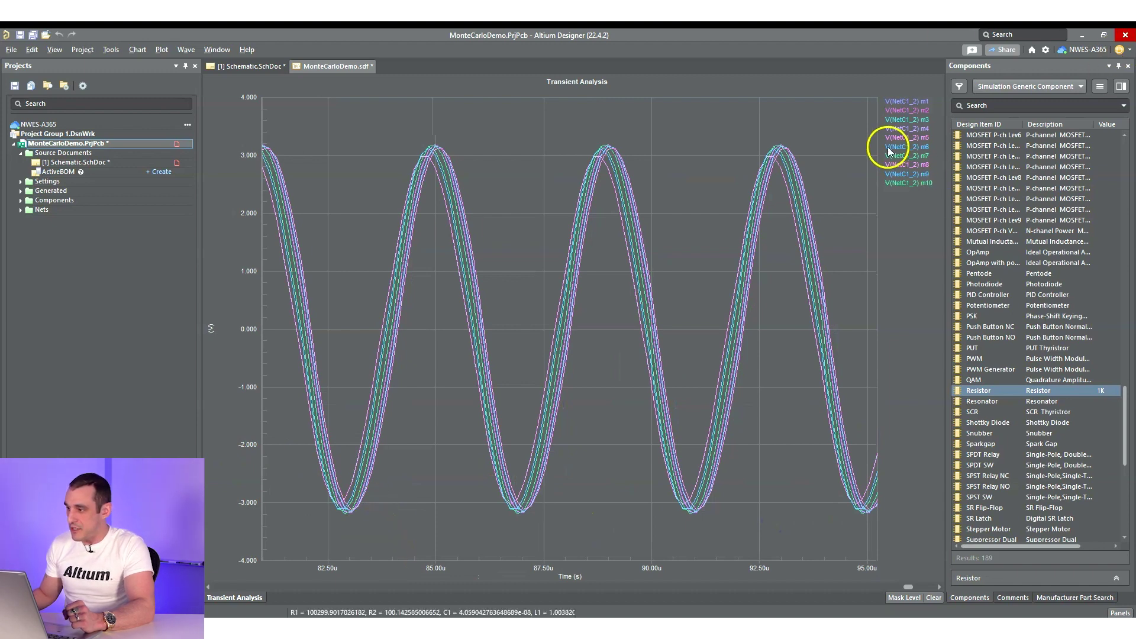
{"action": "left_click", "coordinate": [912, 166]}
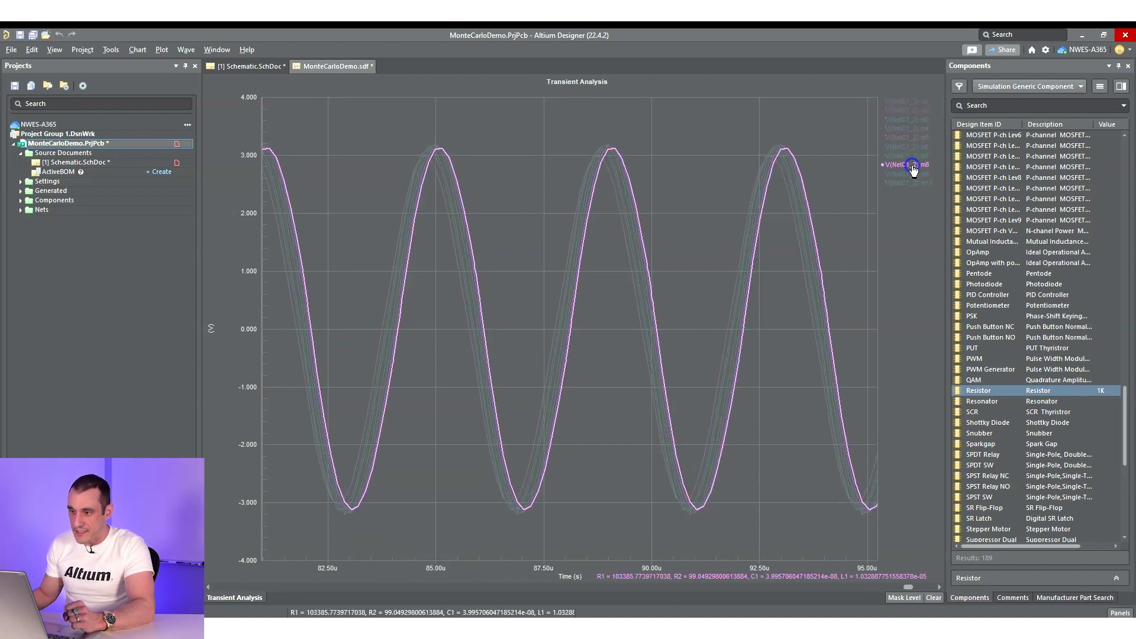
{"action": "left_click", "coordinate": [912, 111]}
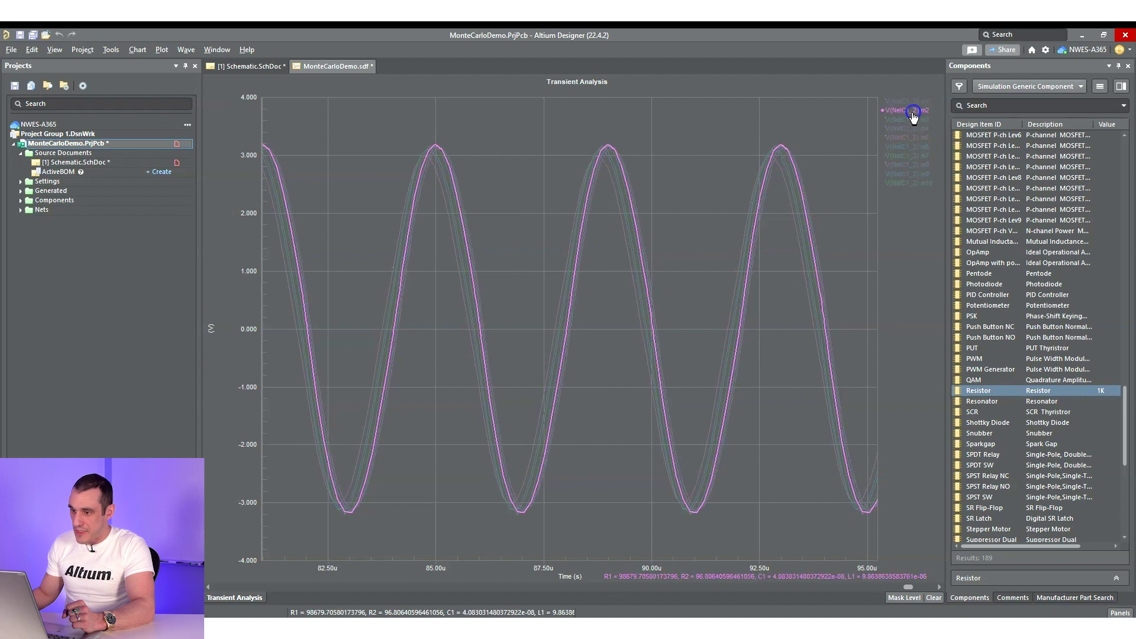
Step: Highlight runs m9, m8, m5, m2, m4 and m7 in turn to compare their component values
{"action": "left_click", "coordinate": [253, 66]}
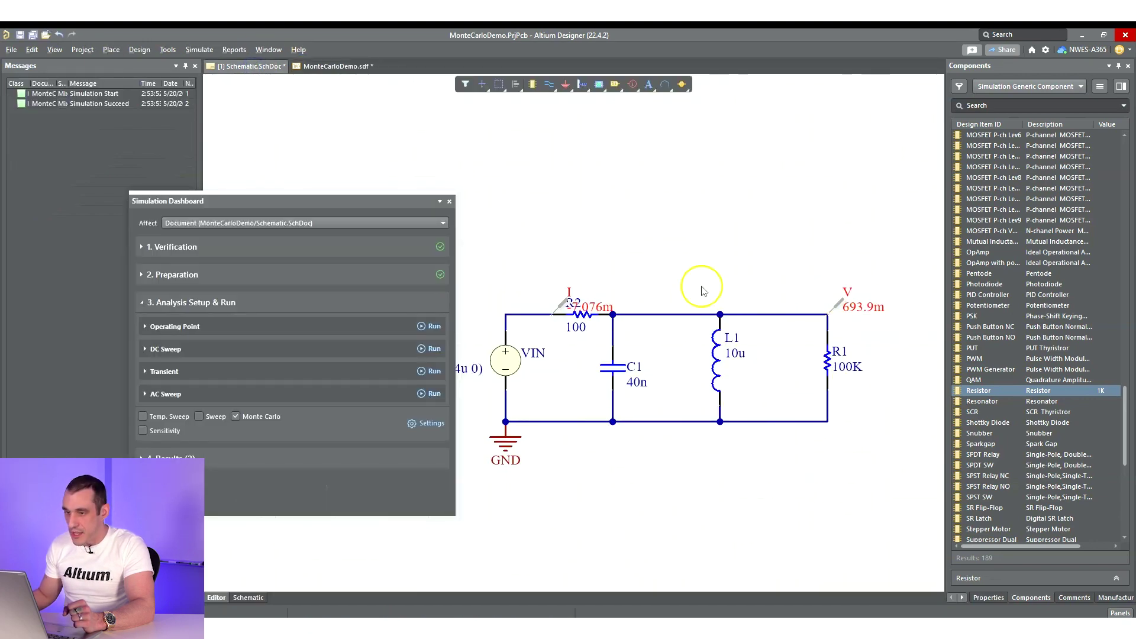
{"action": "left_click", "coordinate": [311, 68]}
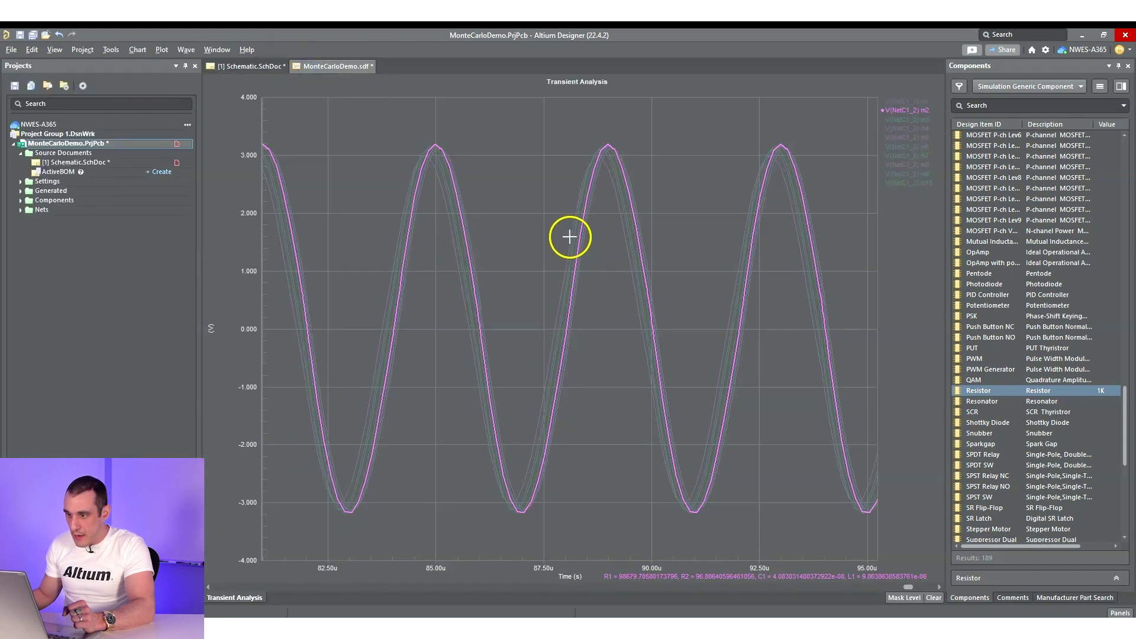
{"action": "left_click", "coordinate": [909, 189]}
{"action": "left_click", "coordinate": [909, 175]}
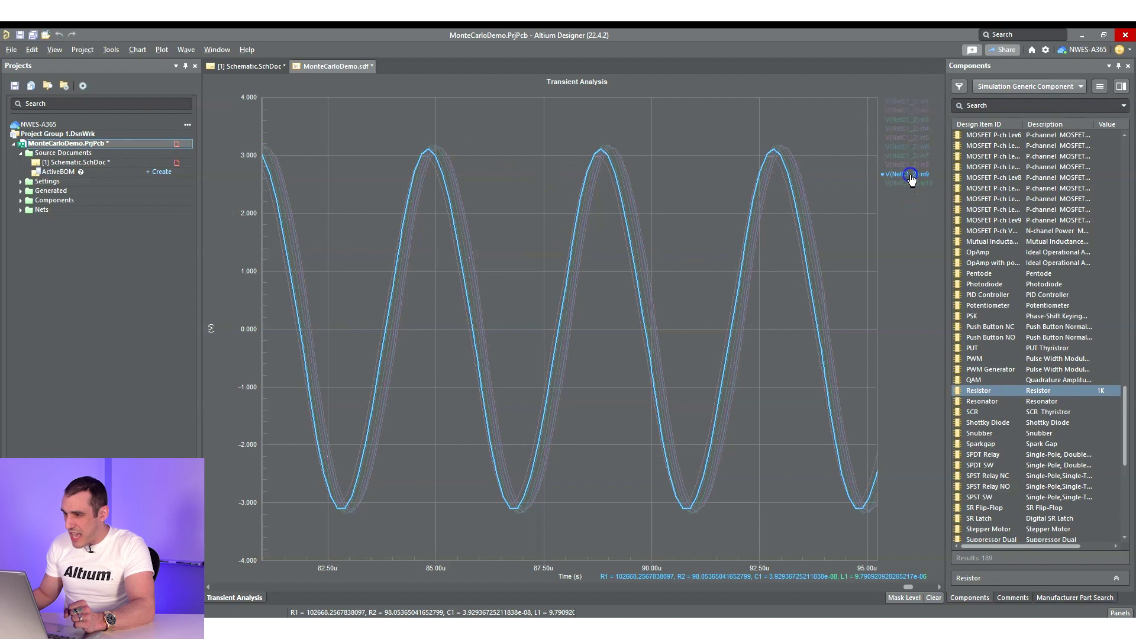
{"action": "left_click", "coordinate": [907, 165]}
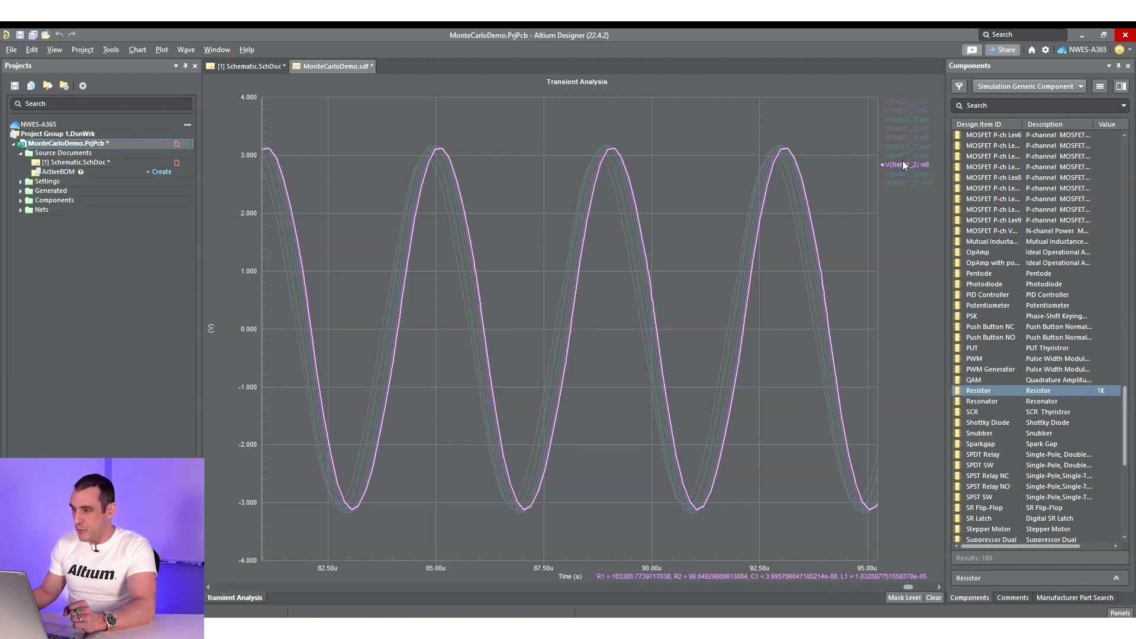
{"action": "left_click", "coordinate": [906, 137]}
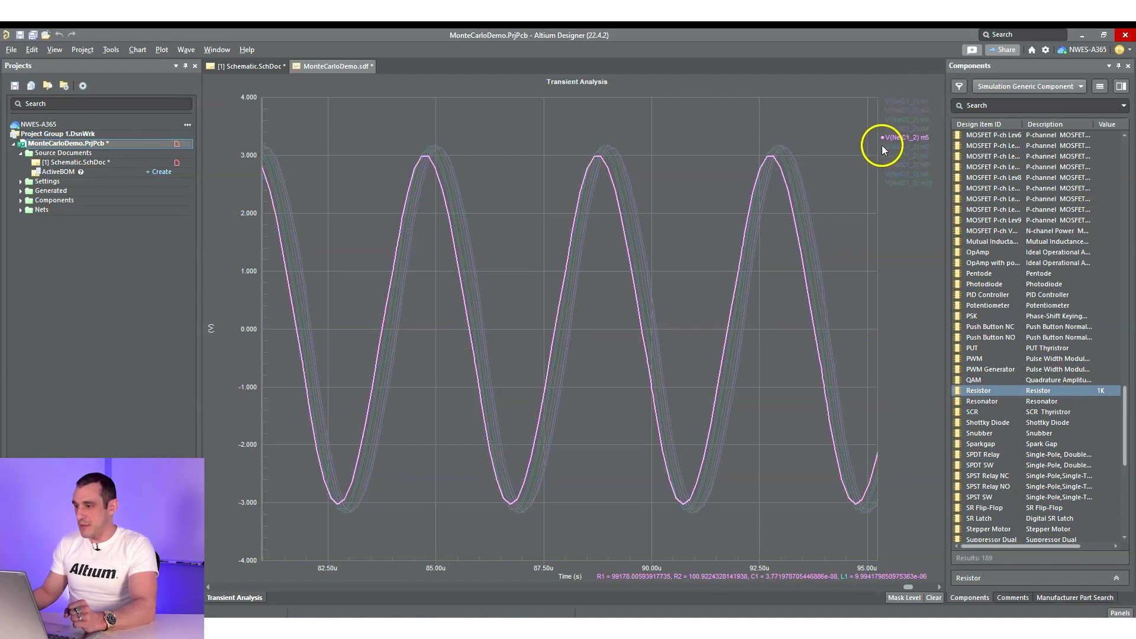
{"action": "left_click", "coordinate": [909, 109]}
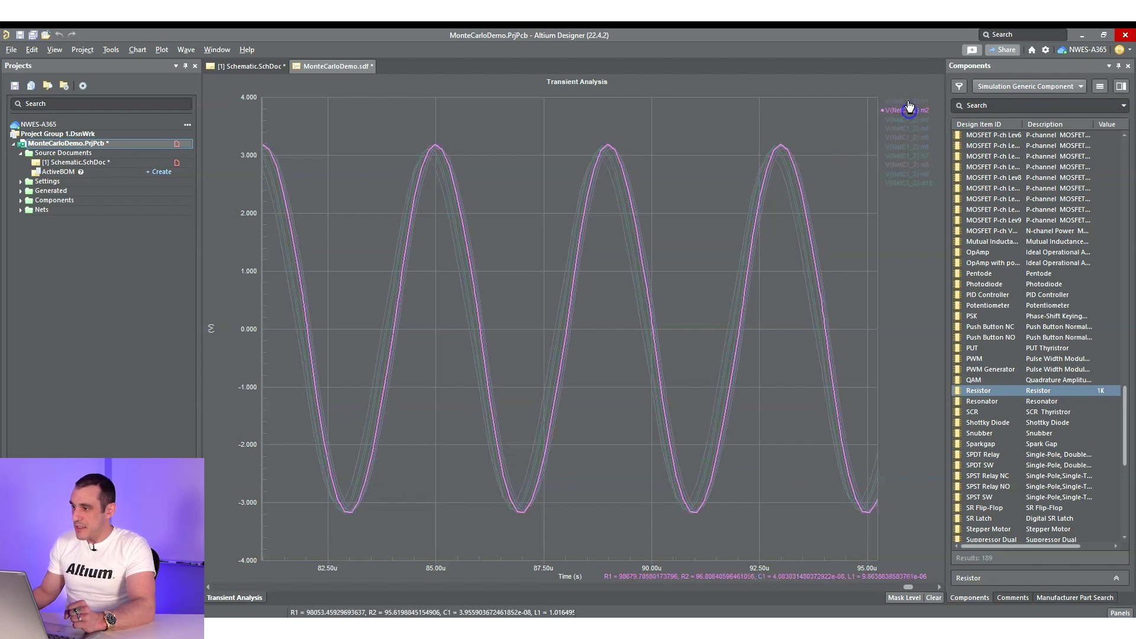
{"action": "left_click", "coordinate": [909, 128]}
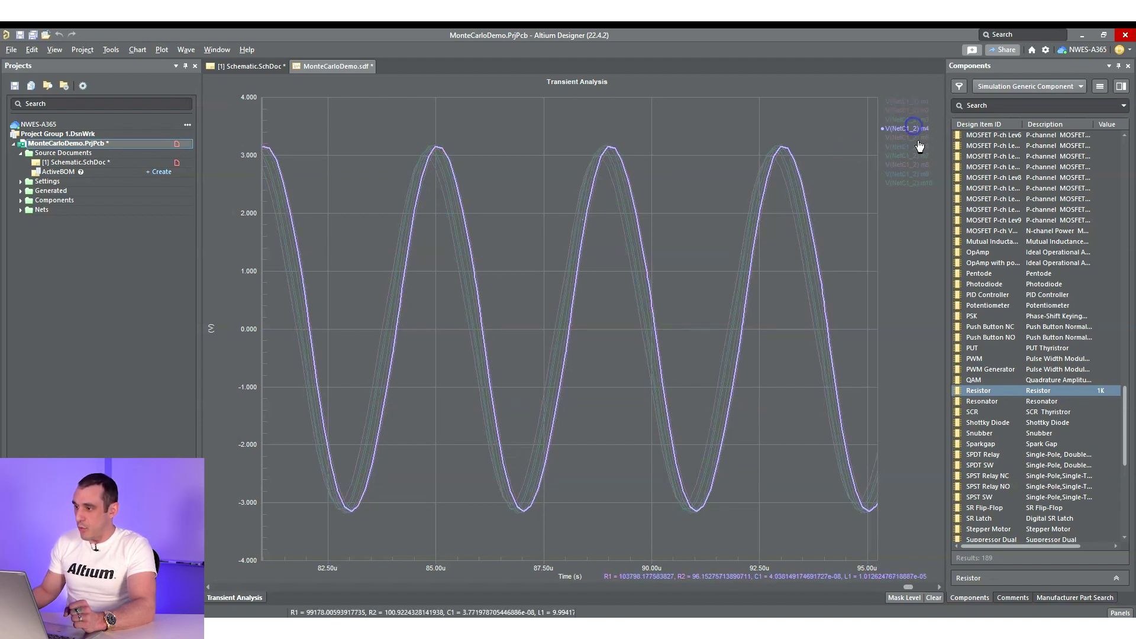
{"action": "left_click", "coordinate": [919, 156]}
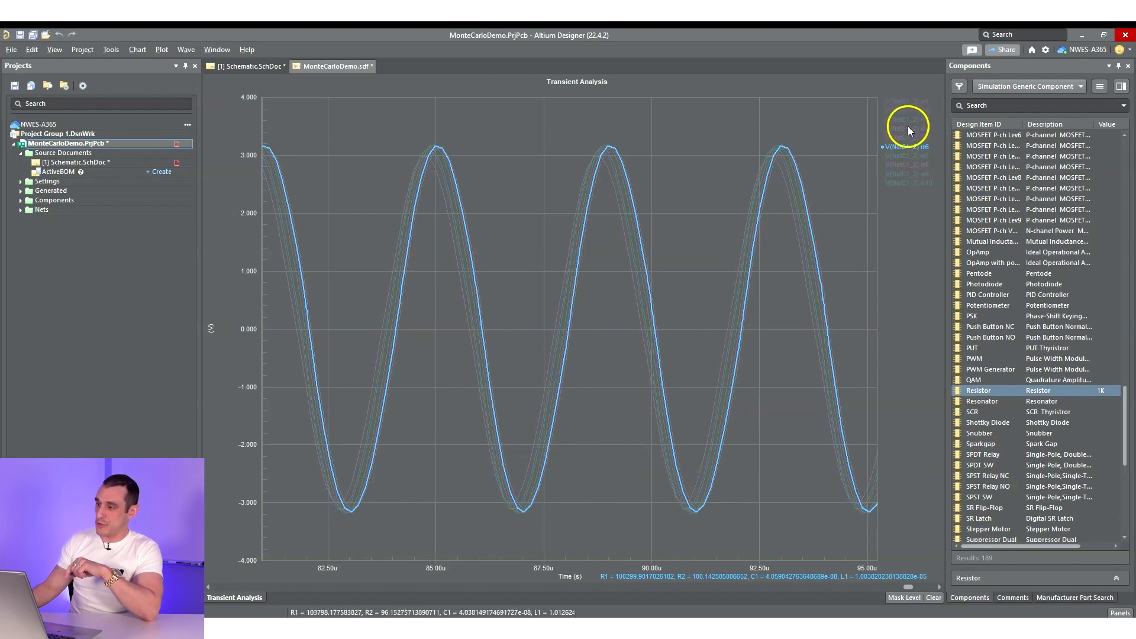
{"action": "left_click", "coordinate": [888, 111]}
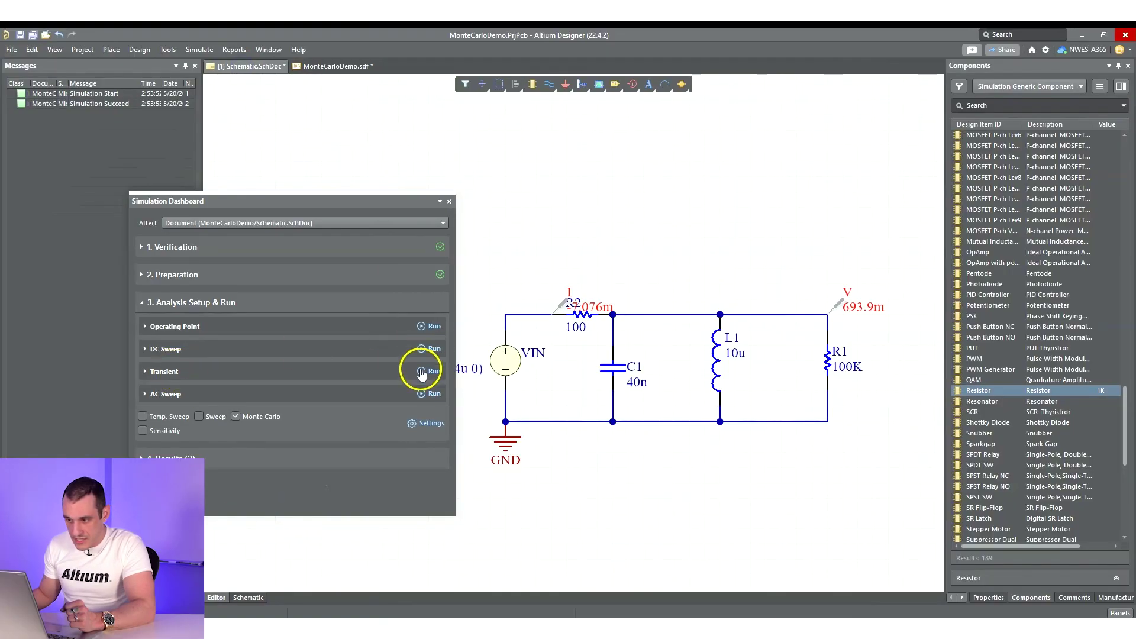
Step: Change the transient step from 160.0n to 16n and rerun the Monte Carlo analysis
{"action": "left_click", "coordinate": [157, 372]}
{"action": "left_click", "coordinate": [355, 67]}
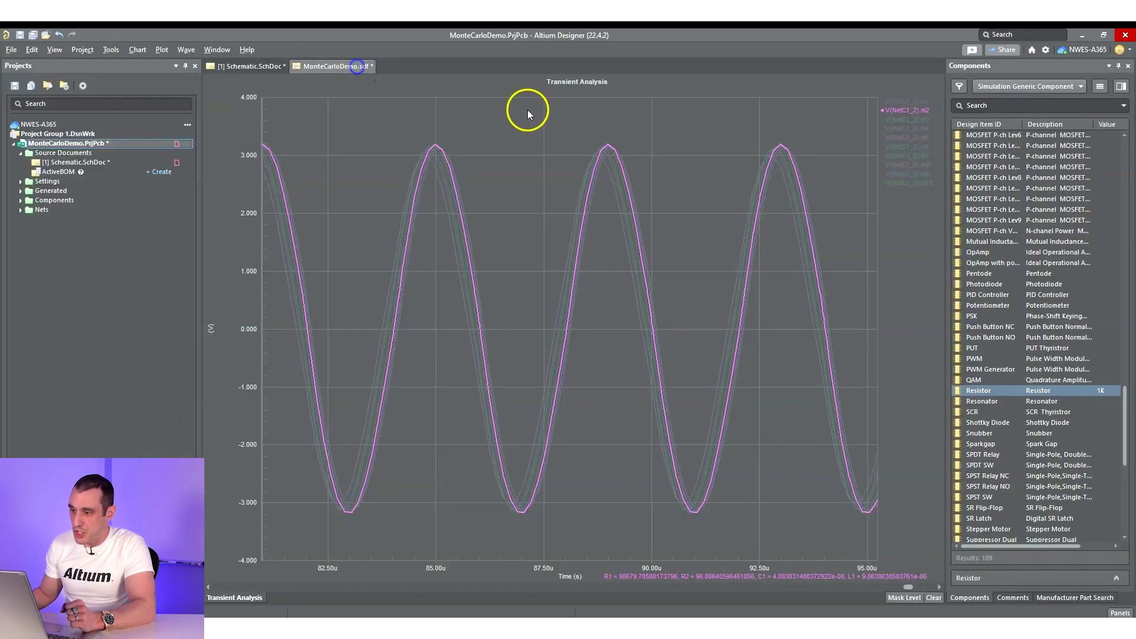
{"action": "left_click_drag", "start_coordinate": [571, 229], "coordinate": [571, 229]}
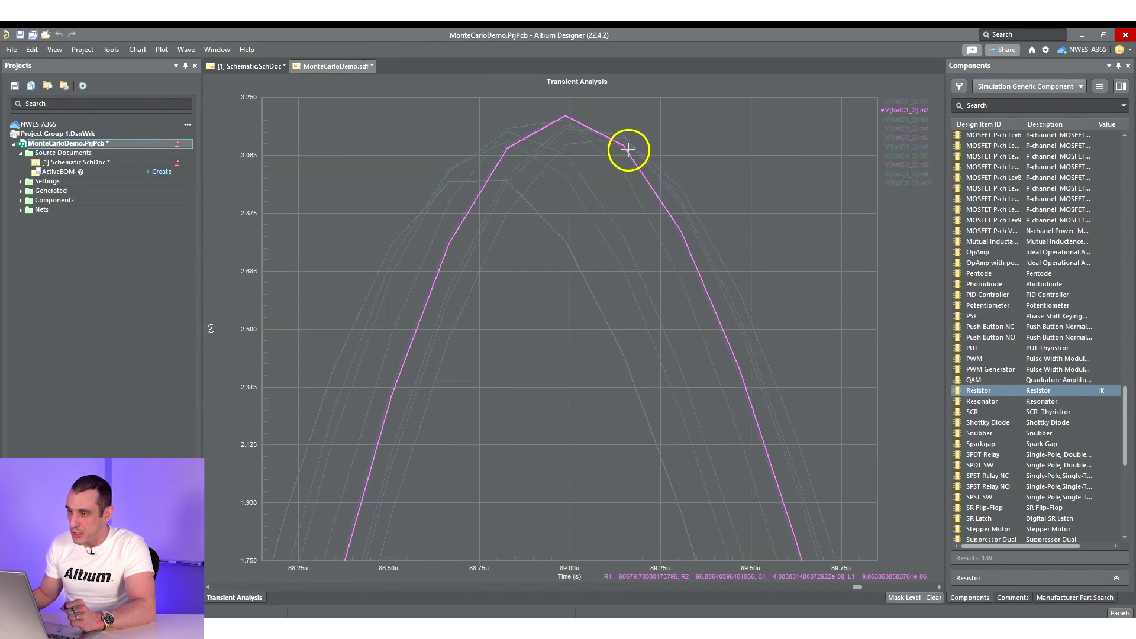
{"action": "left_click", "coordinate": [220, 66]}
{"action": "left_click", "coordinate": [254, 403]}
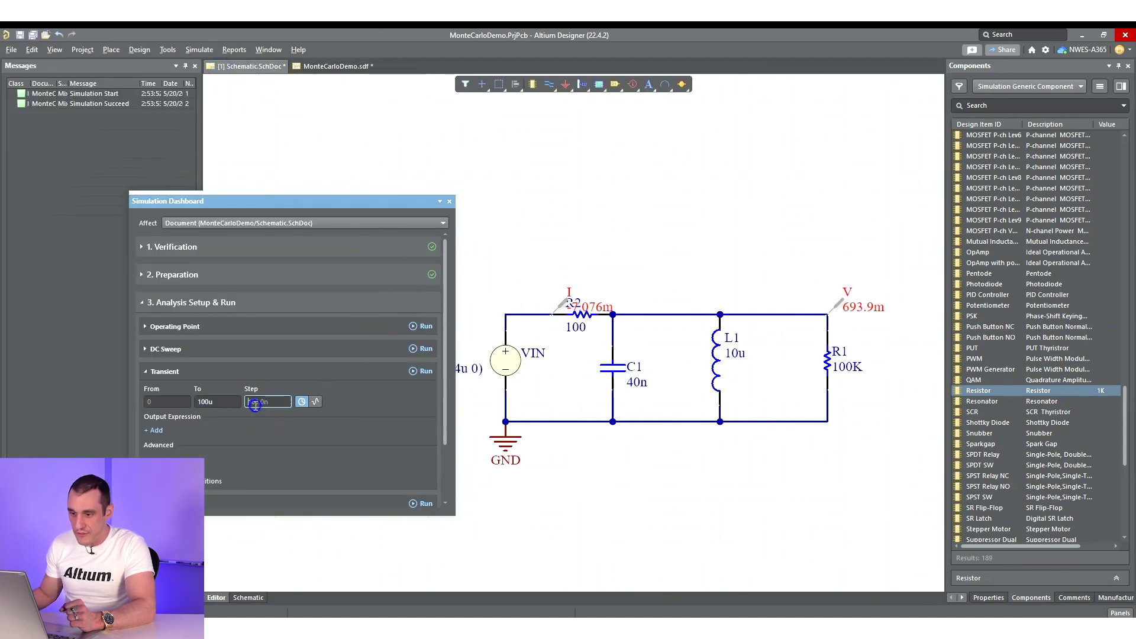
{"action": "left_click_drag", "start_coordinate": [282, 430], "coordinate": [268, 410]}
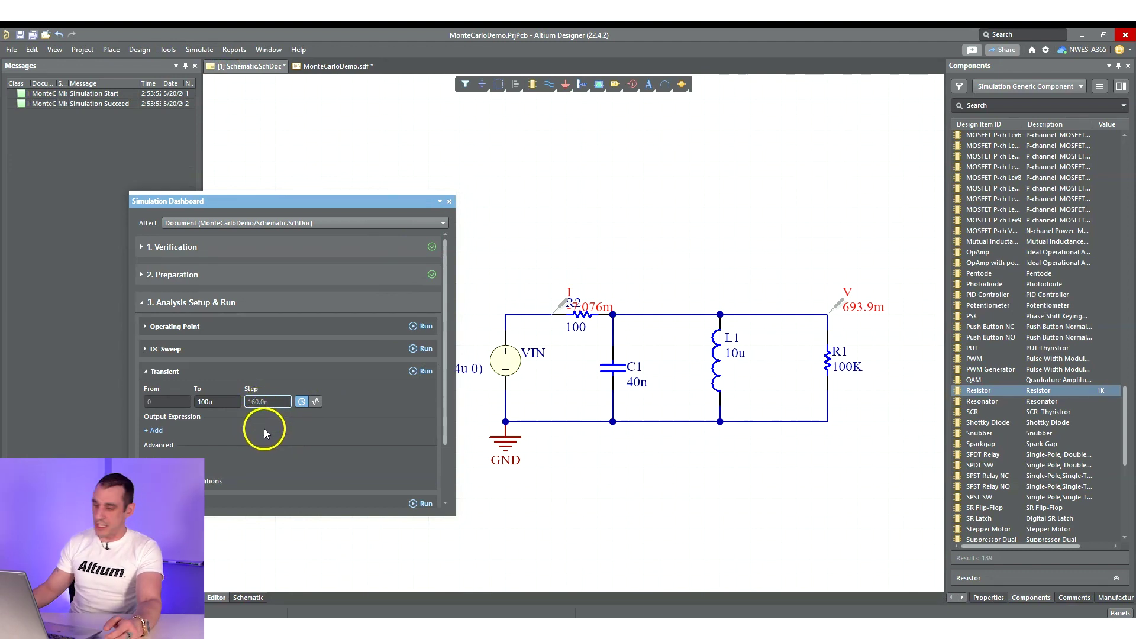
{"action": "type", "text": "16"}
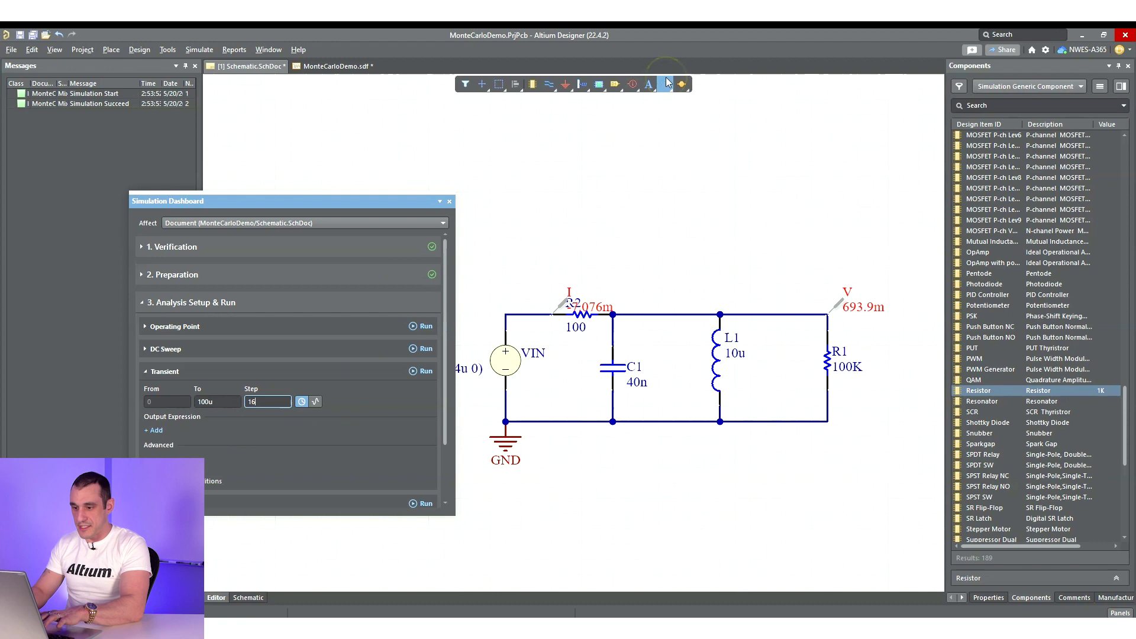
{"action": "type", "text": "n"}
{"action": "left_click", "coordinate": [419, 373]}
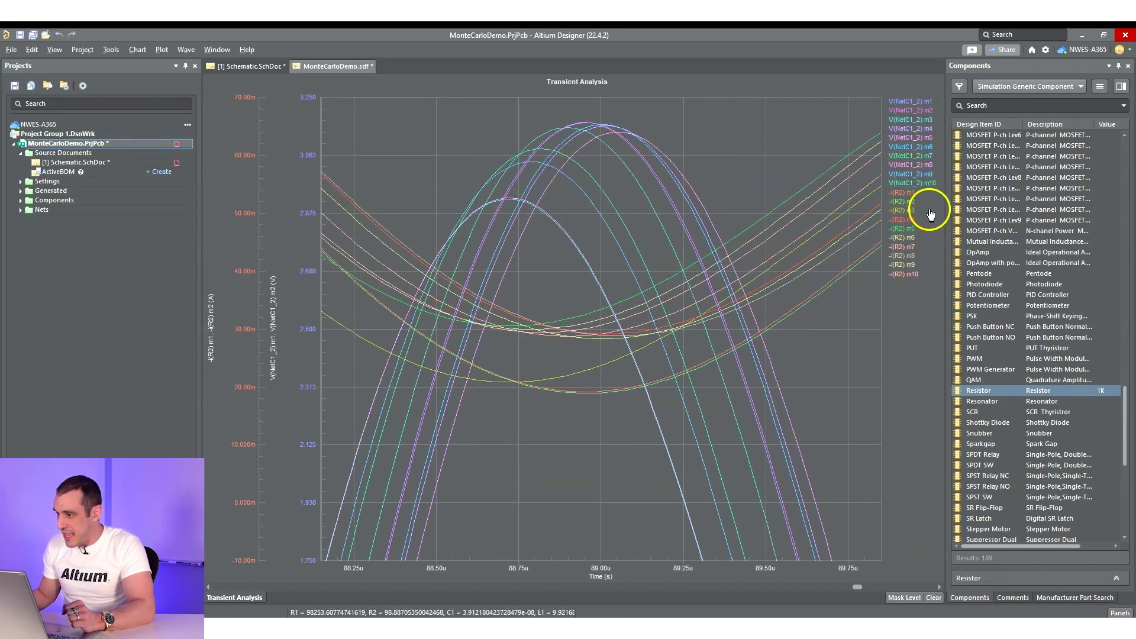
Step: Delete the current axis and -i(R2) traces from the transient chart, then collapse the schematic's Transient settings
{"action": "right_click", "coordinate": [239, 271]}
{"action": "left_click", "coordinate": [248, 276]}
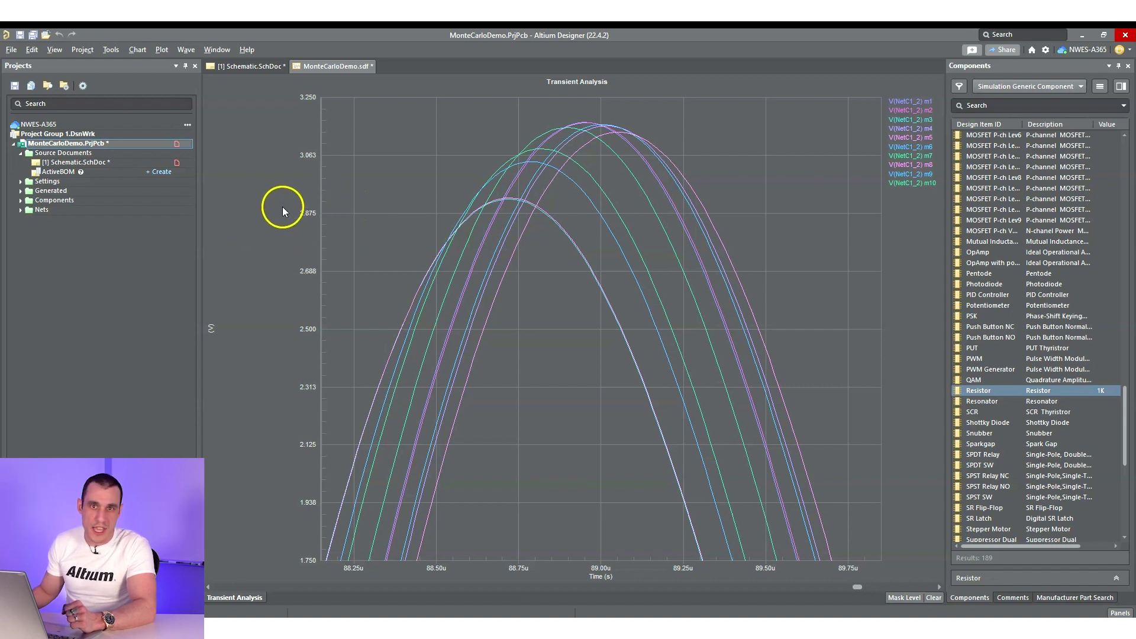
{"action": "left_click", "coordinate": [242, 66]}
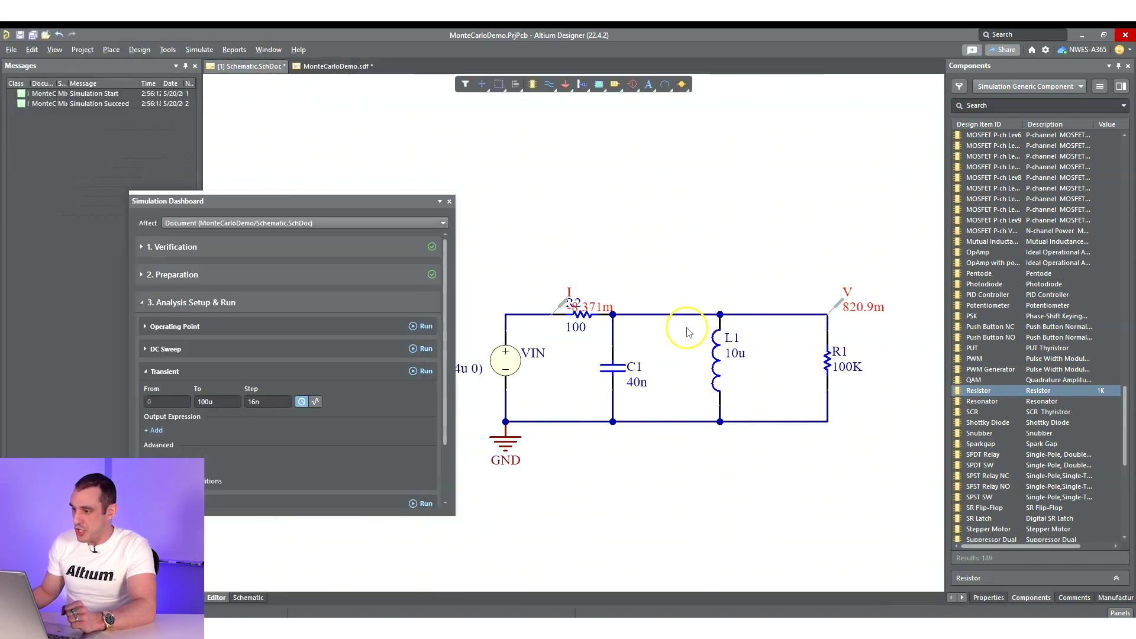
{"action": "left_click", "coordinate": [313, 67]}
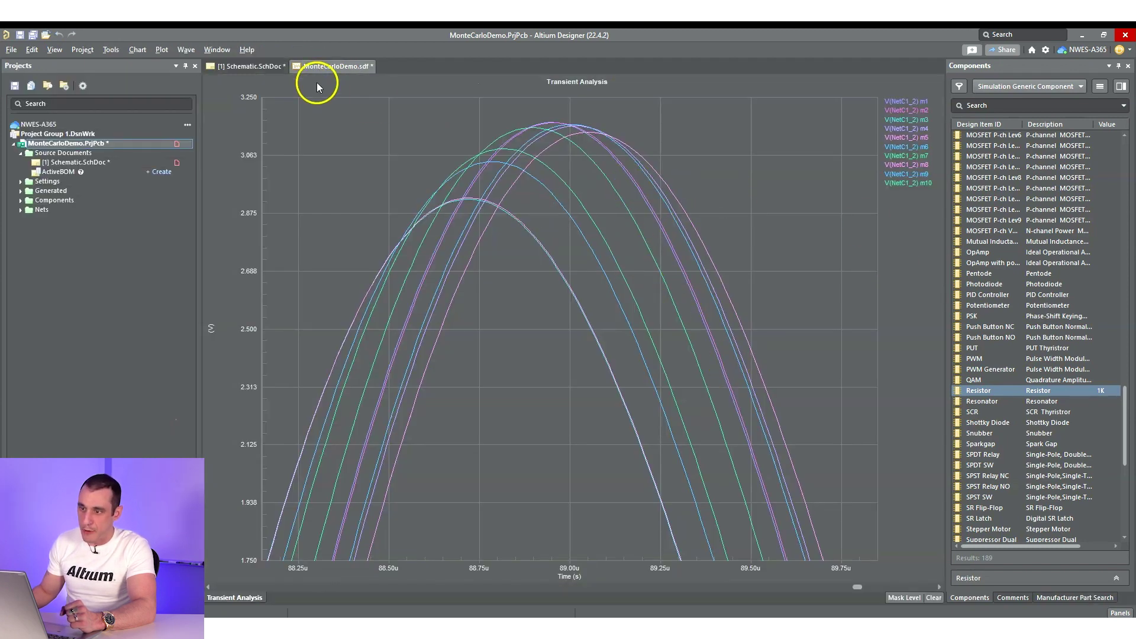
{"action": "left_click", "coordinate": [249, 65]}
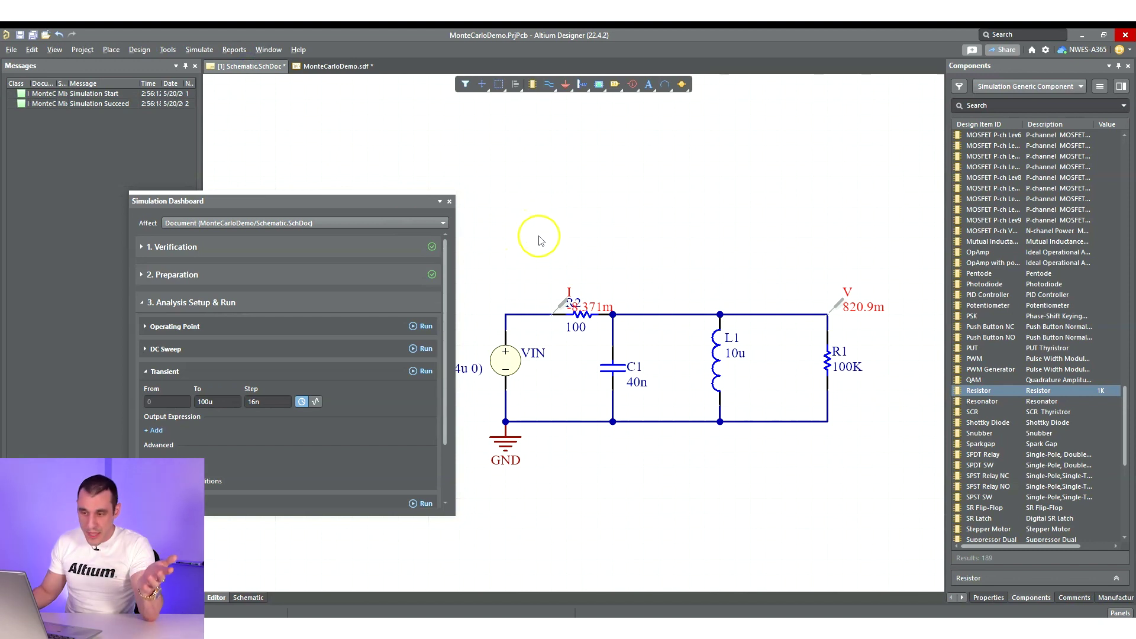
{"action": "left_click", "coordinate": [166, 372]}
Step: Run the AC sweep from 100K to 0.01G with Decade sweep type
{"action": "left_click", "coordinate": [169, 393]}
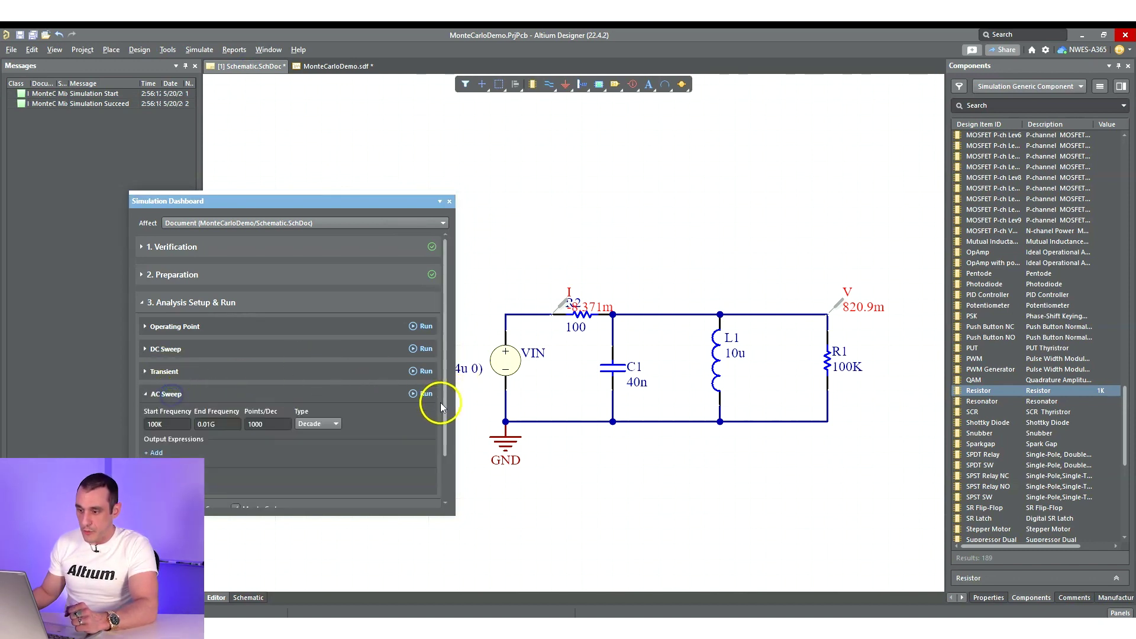
{"action": "scroll", "coordinate": [195, 399], "scroll_direction": "down", "scroll_amount": 1}
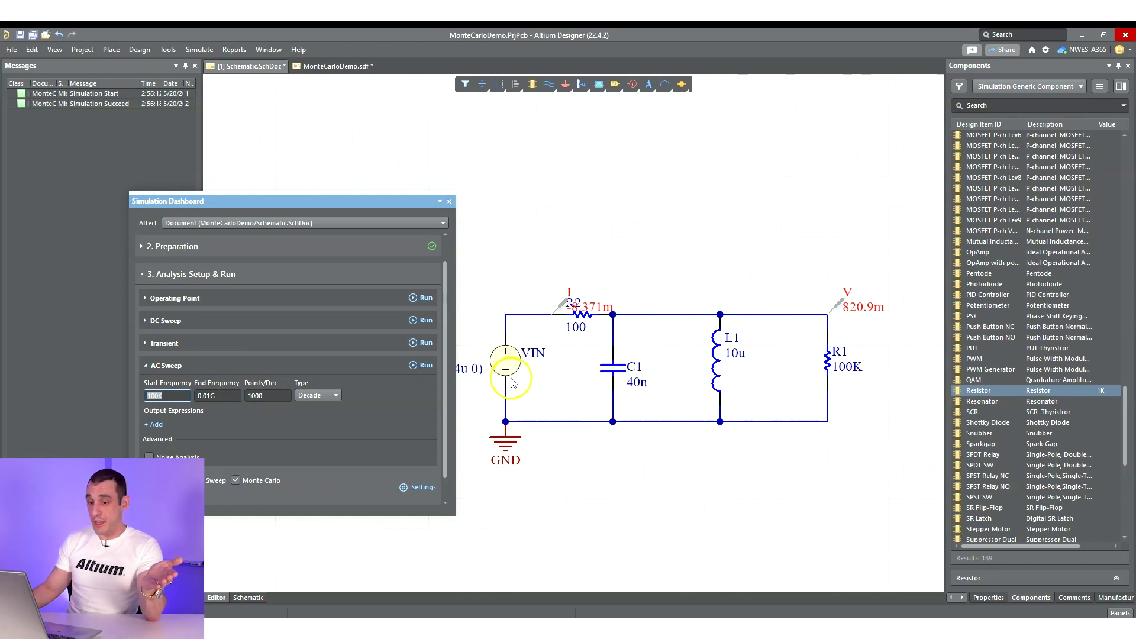
{"action": "left_click", "coordinate": [179, 396]}
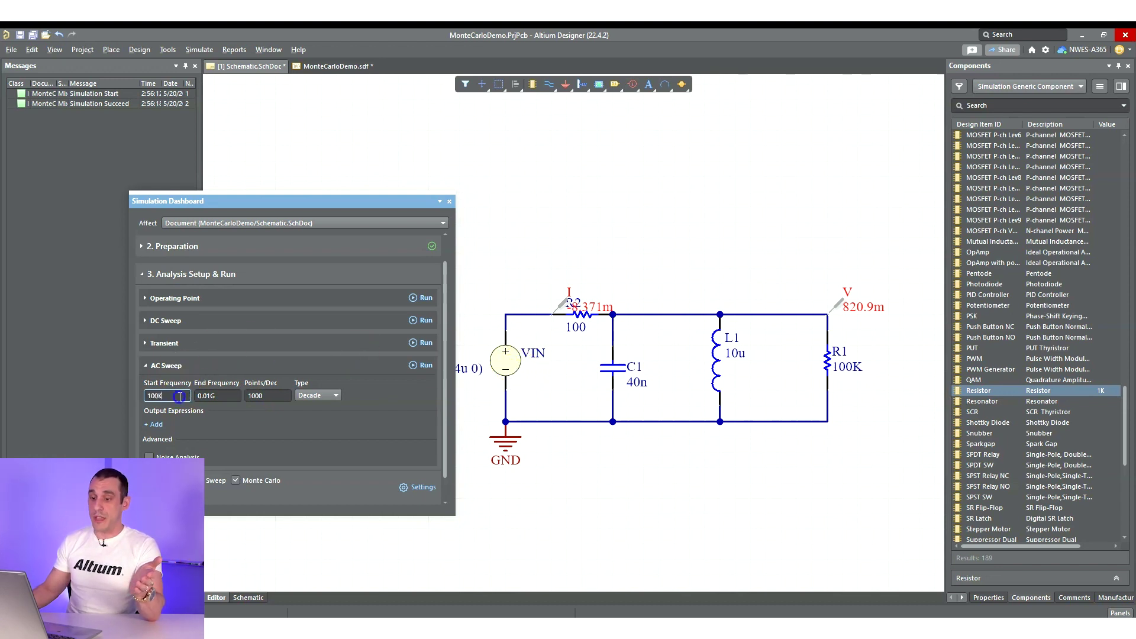
{"action": "left_click", "coordinate": [225, 397]}
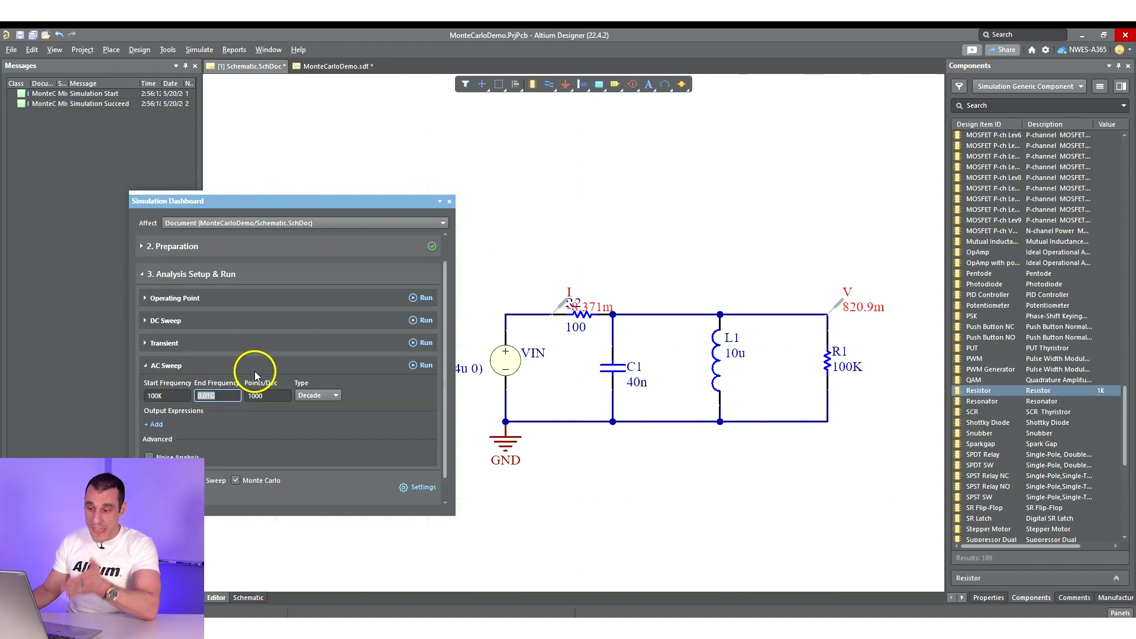
{"action": "left_click", "coordinate": [349, 374]}
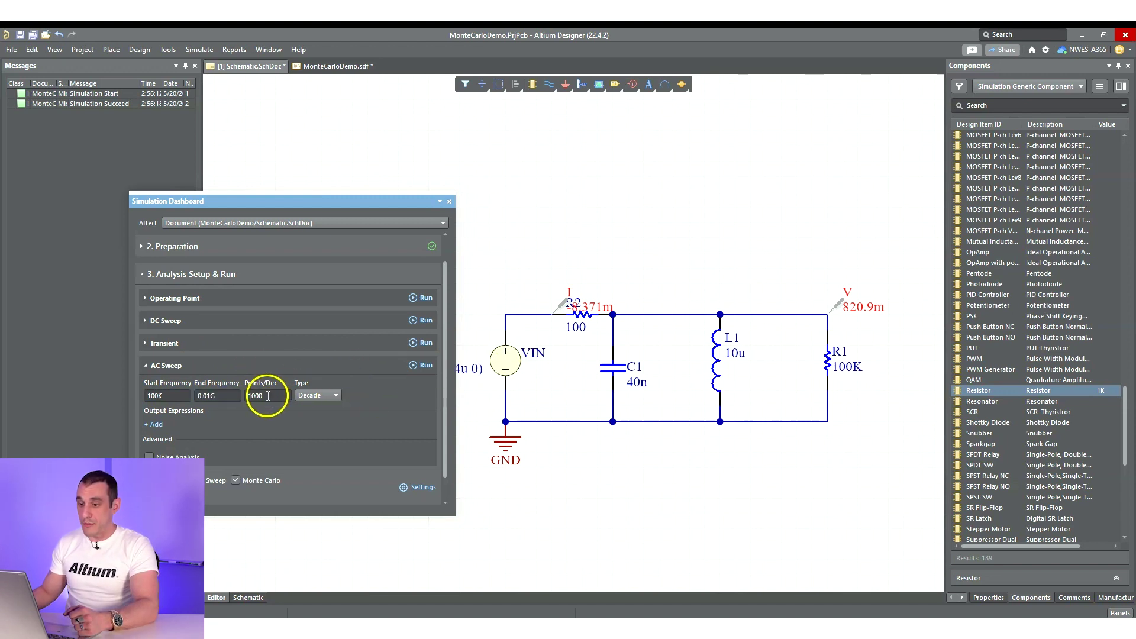
{"action": "left_click", "coordinate": [316, 395]}
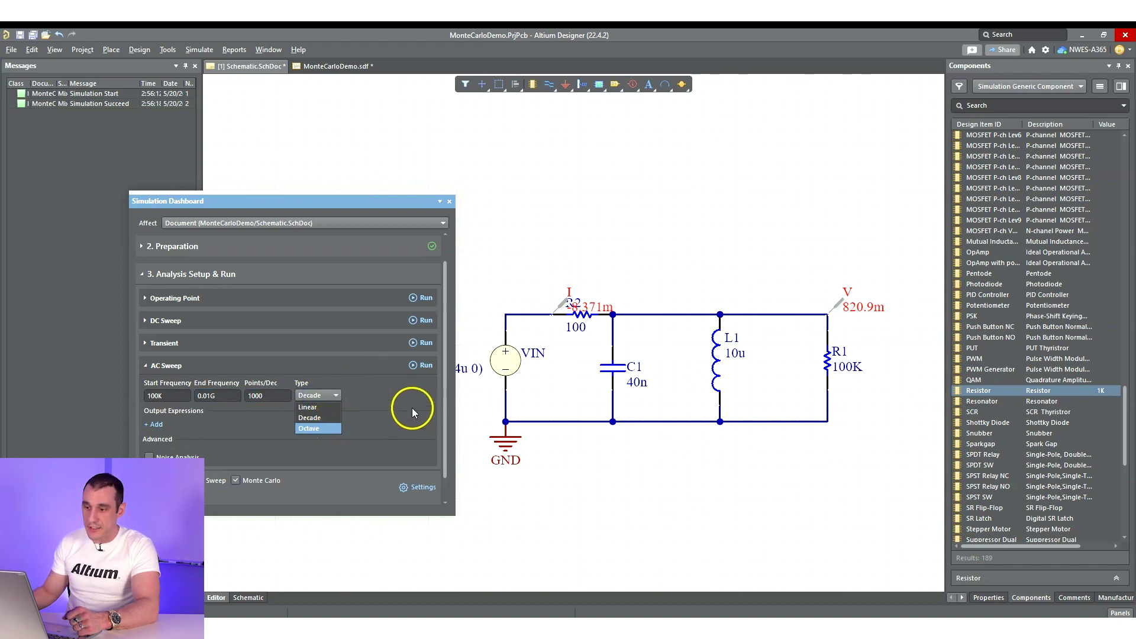
{"action": "left_click", "coordinate": [371, 394]}
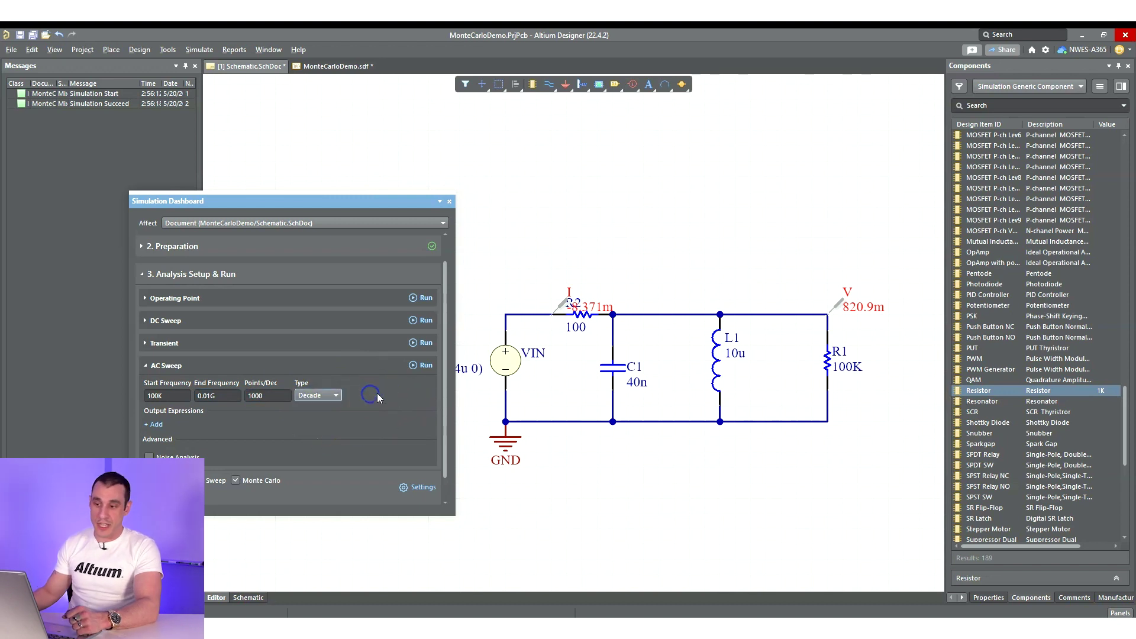
{"action": "left_click", "coordinate": [416, 366]}
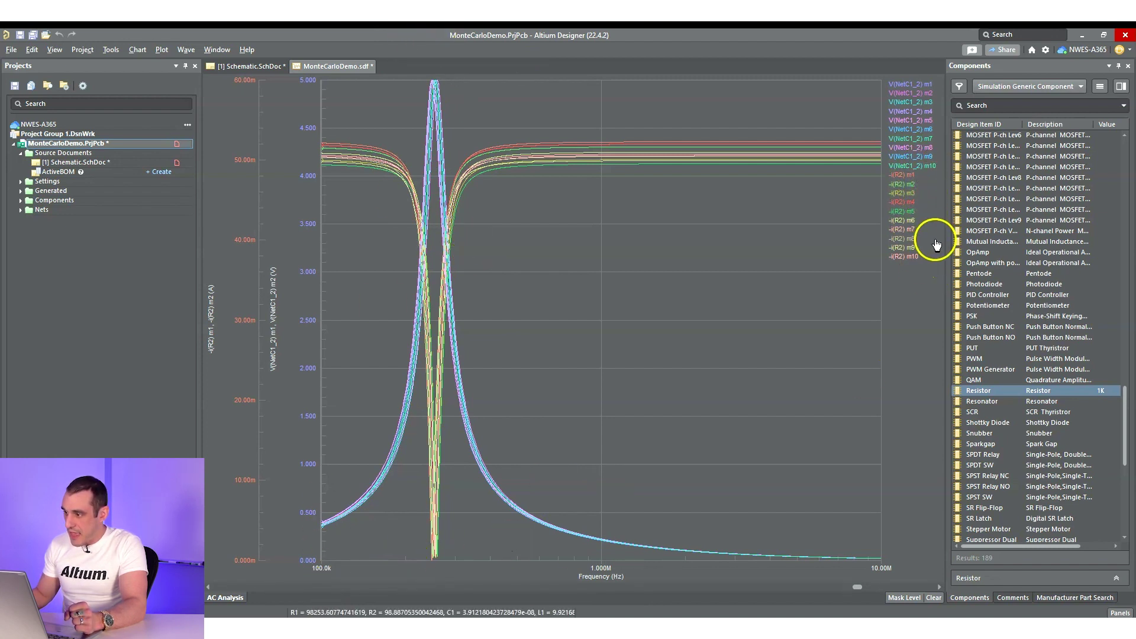
Step: Delete the current axis with its -i(R2) traces and zoom onto the V(NetC1_2) resonance peak tops
{"action": "right_click", "coordinate": [238, 158]}
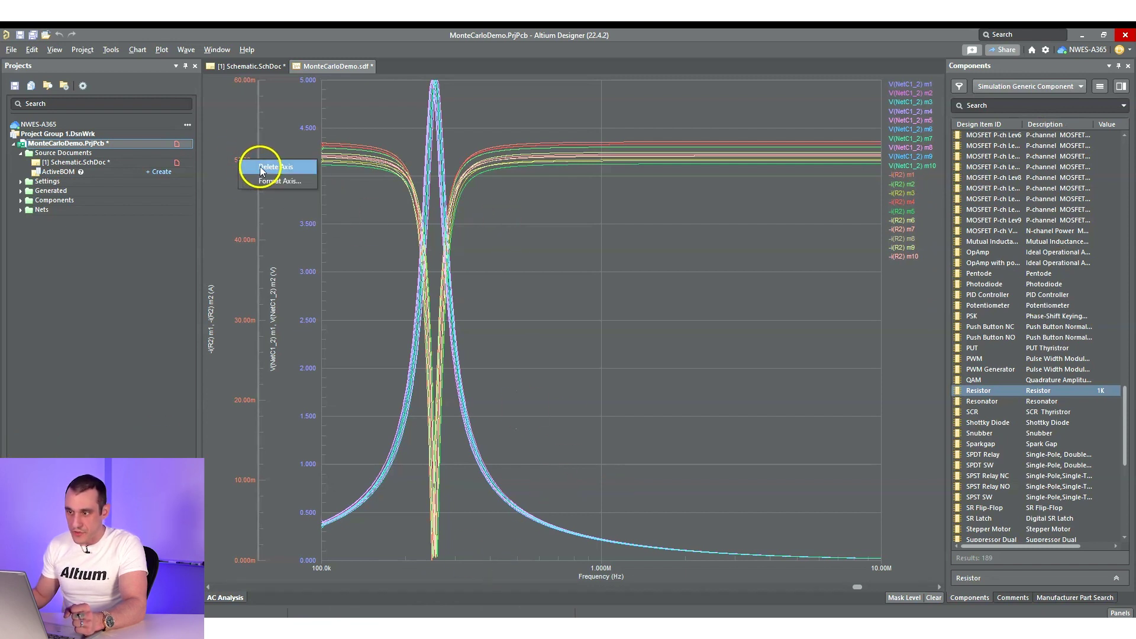
{"action": "left_click", "coordinate": [263, 167]}
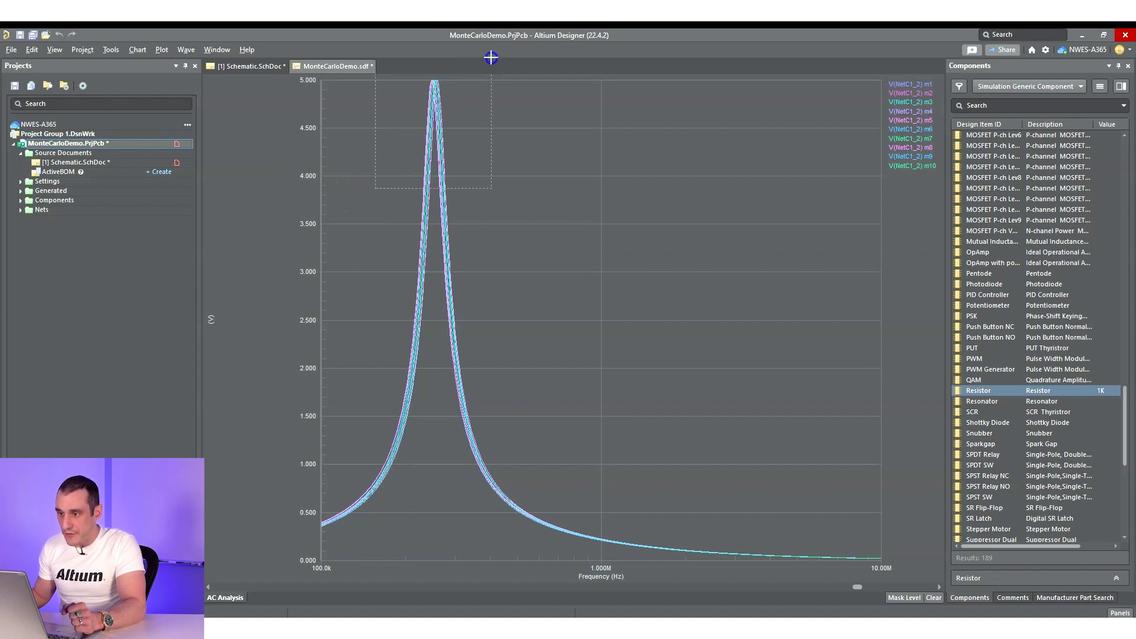
{"action": "left_click_drag", "start_coordinate": [491, 61], "coordinate": [493, 62]}
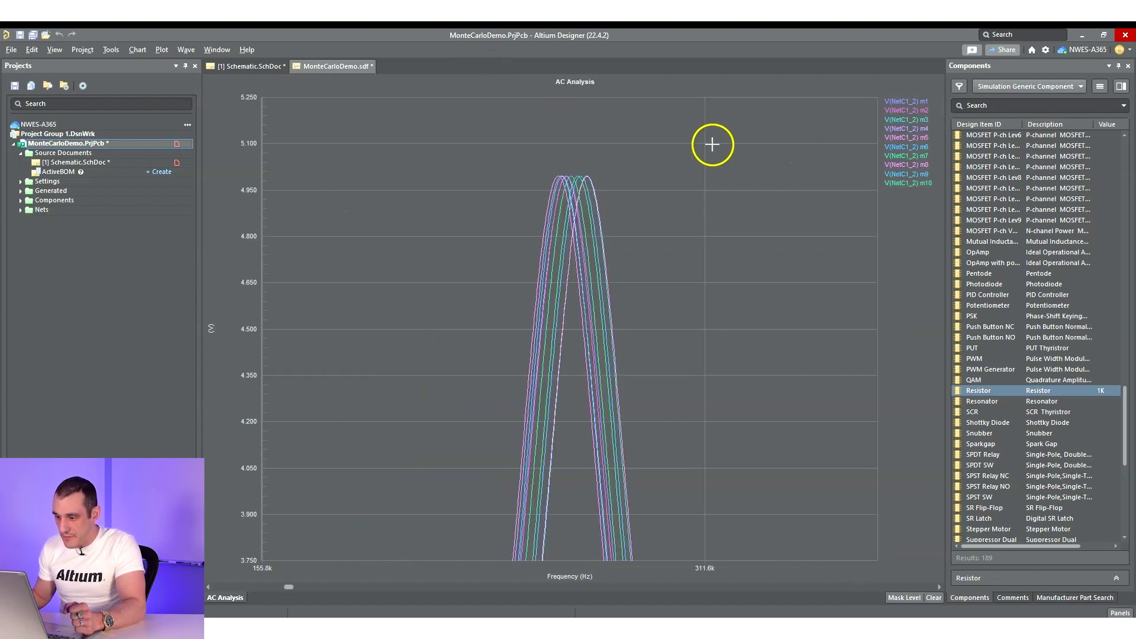
{"action": "left_click_drag", "start_coordinate": [673, 154], "coordinate": [453, 373]}
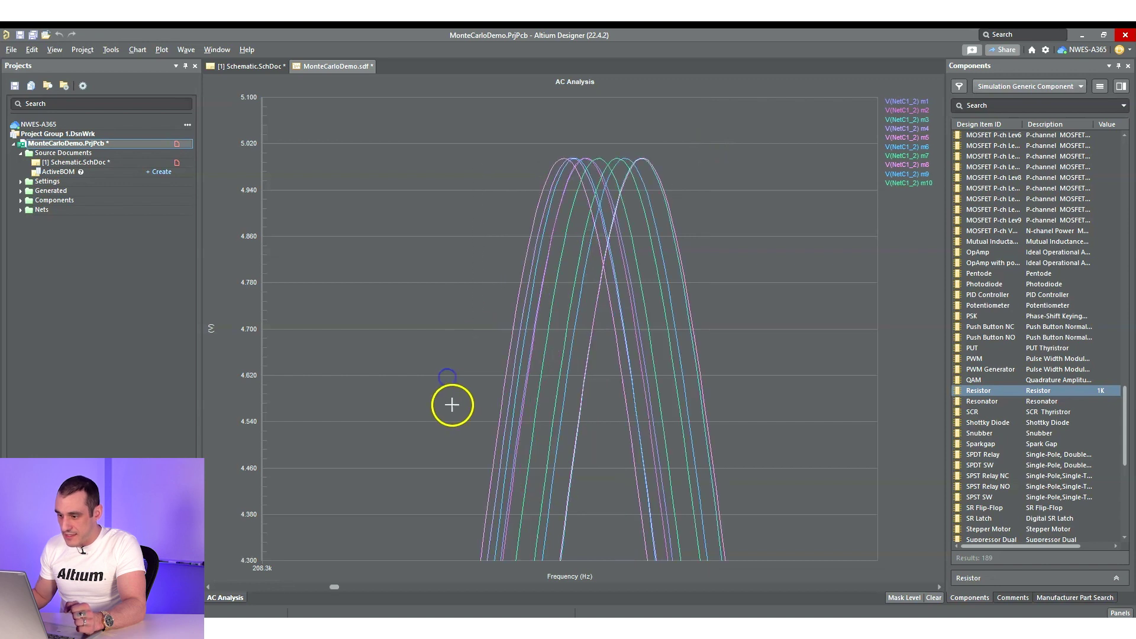
{"action": "left_click_drag", "start_coordinate": [740, 135], "coordinate": [396, 477]}
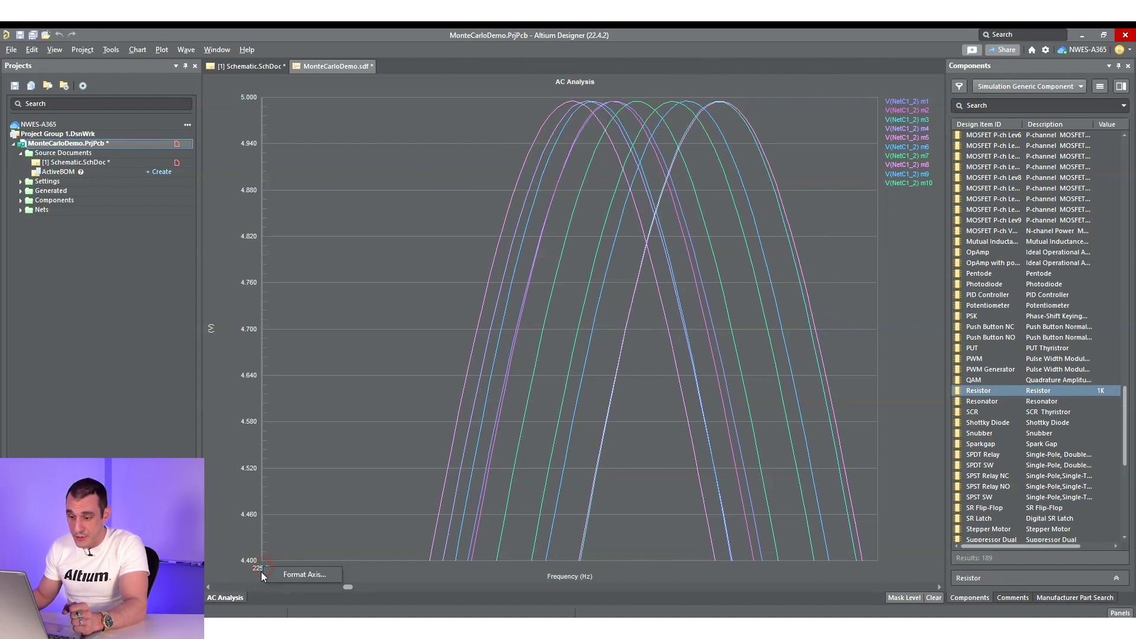
{"action": "right_click_drag", "start_coordinate": [261, 571], "coordinate": [608, 583]}
Step: Format the frequency axis as linear from 200k to 300k with 10k divisions
{"action": "right_click", "coordinate": [478, 479]}
{"action": "right_click", "coordinate": [616, 570]}
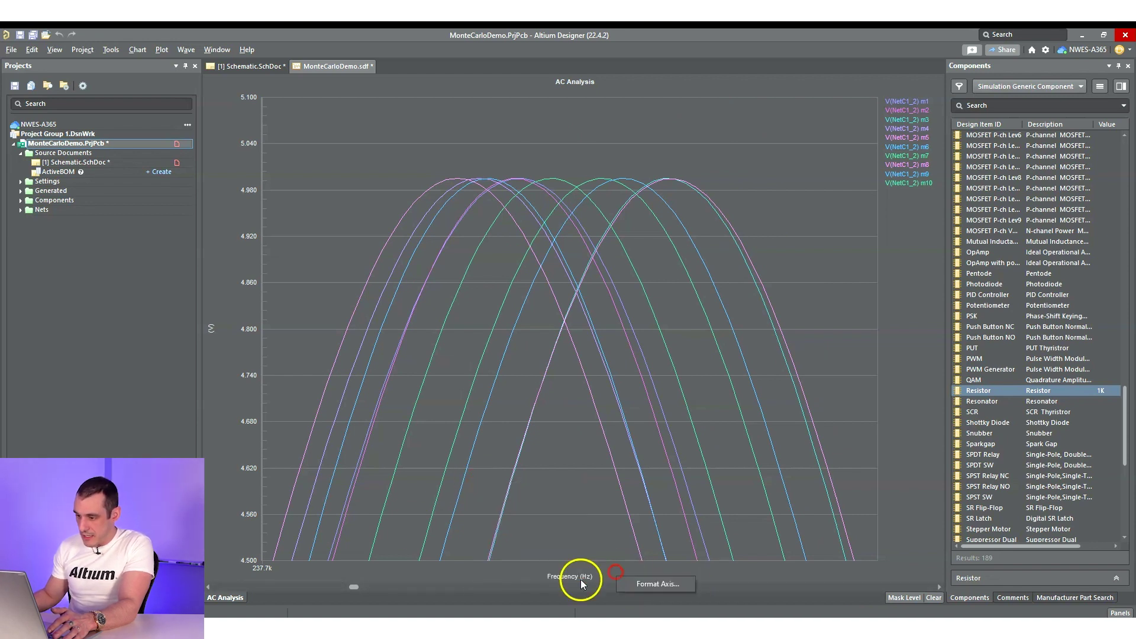
{"action": "right_click", "coordinate": [568, 572]}
{"action": "left_click", "coordinate": [609, 582]}
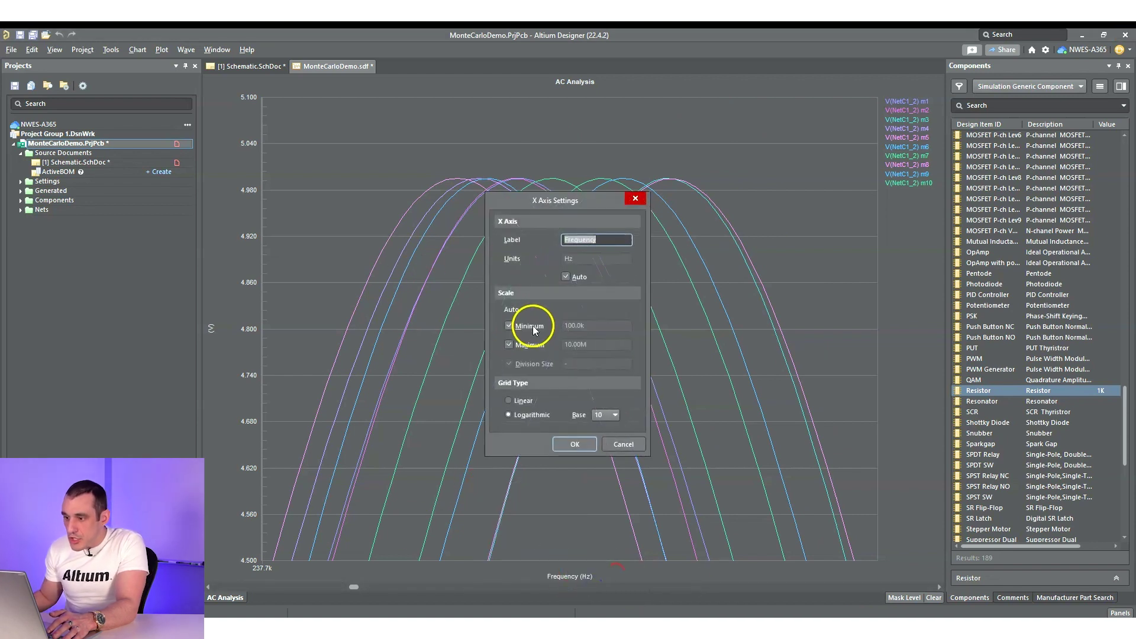
{"action": "left_click", "coordinate": [527, 325]}
{"action": "left_click", "coordinate": [529, 344]}
{"action": "left_click", "coordinate": [595, 325]}
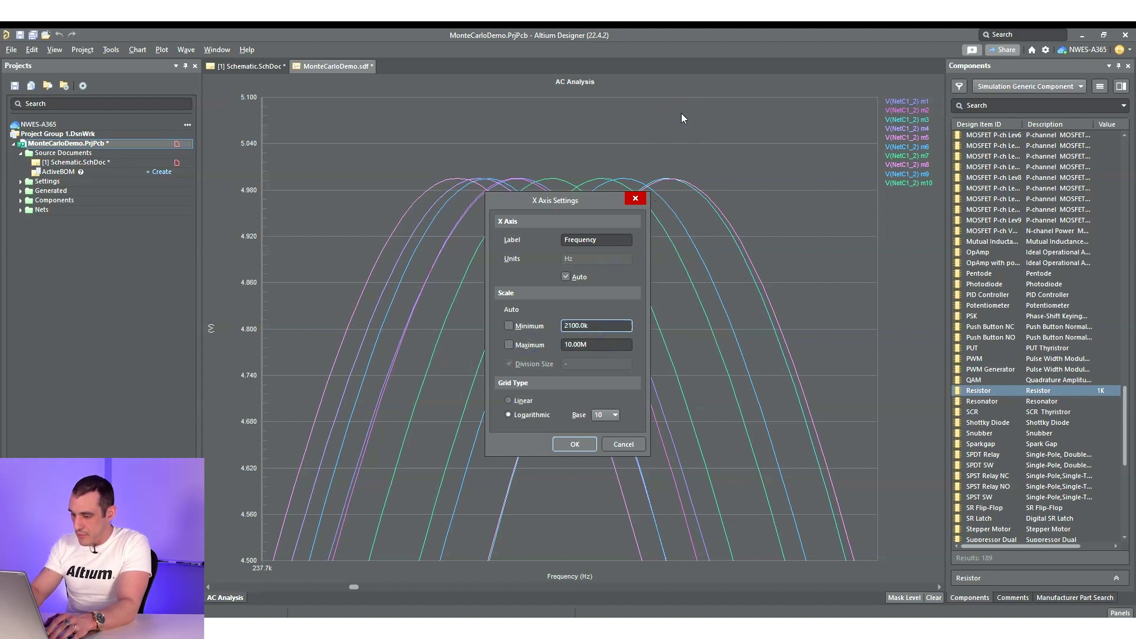
{"action": "type", "text": "300k"}
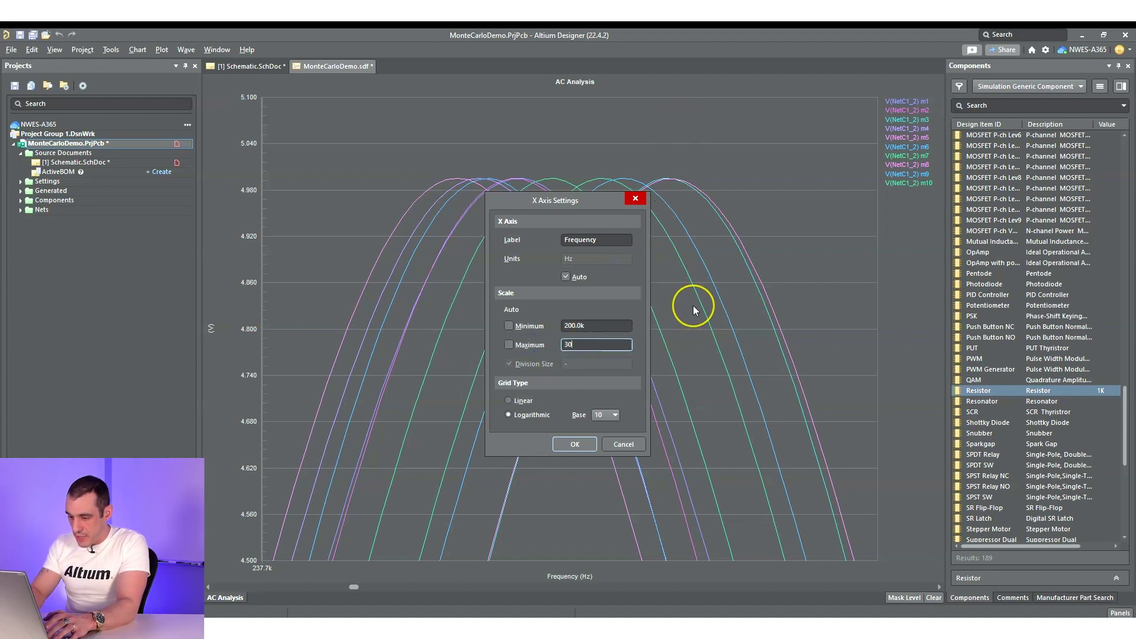
{"action": "left_click", "coordinate": [524, 401]}
{"action": "left_click", "coordinate": [530, 366]}
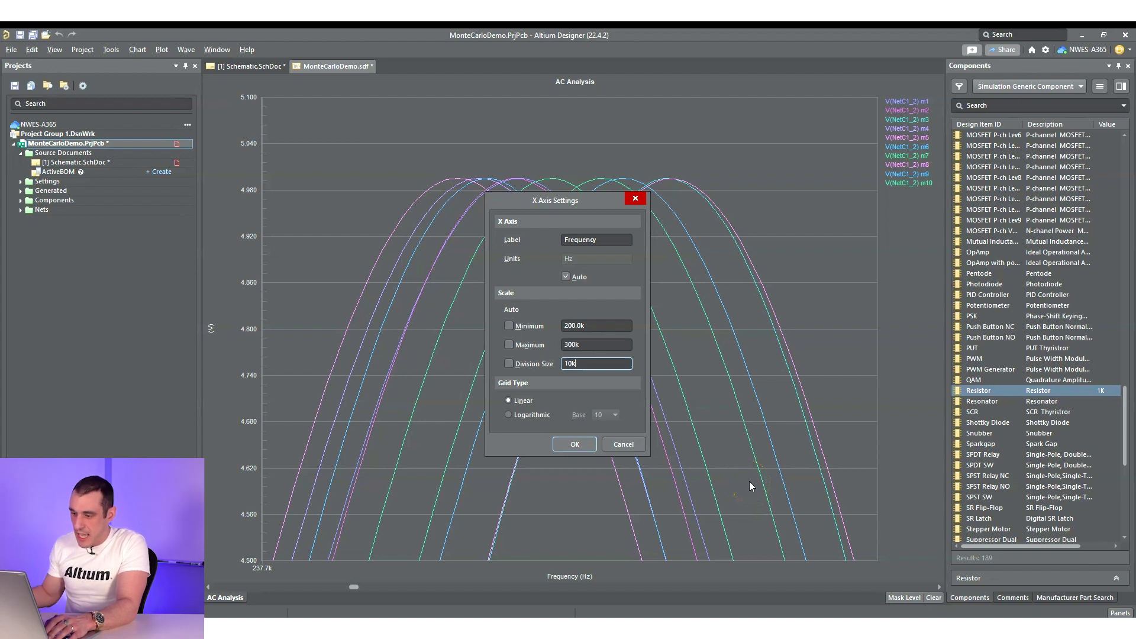
{"action": "left_click", "coordinate": [573, 445]}
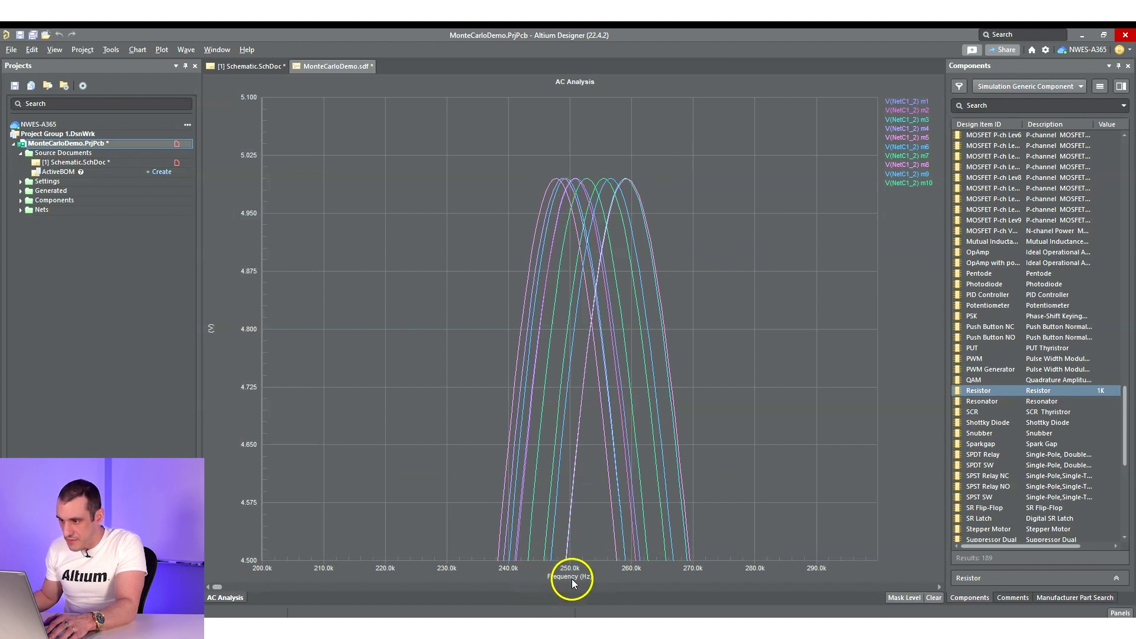
Step: Narrow the frequency axis range to 230k–270k
{"action": "double_click", "coordinate": [628, 588]}
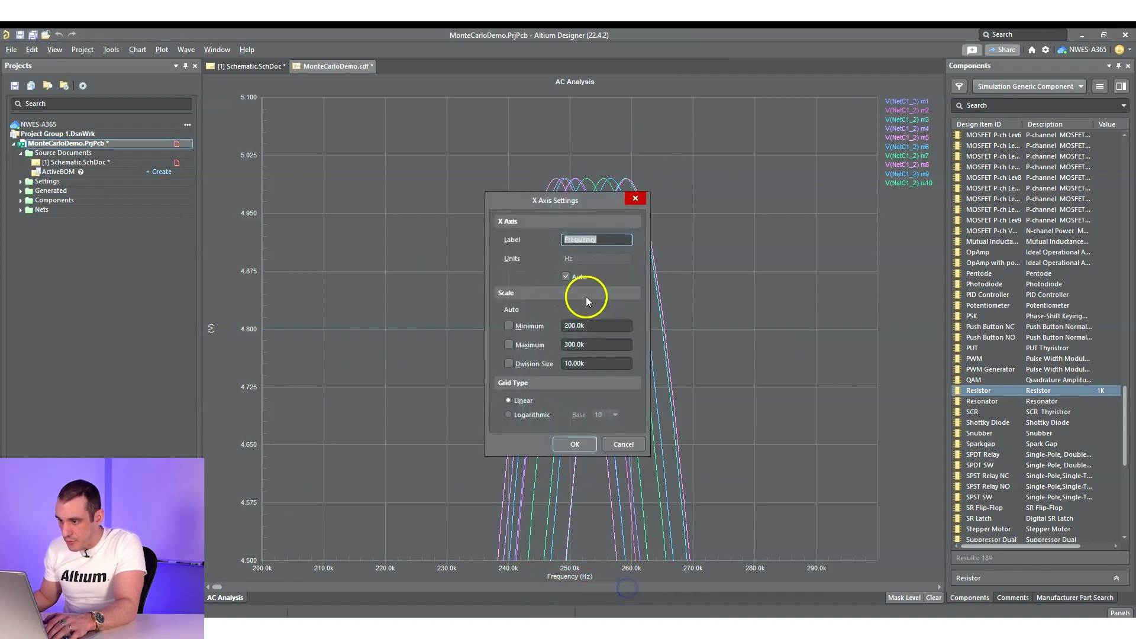
{"action": "left_click", "coordinate": [571, 330]}
{"action": "key", "text": "BackSpace"}
{"action": "type", "text": "3"}
{"action": "key", "text": "Tab"}
{"action": "type", "text": "270k"}
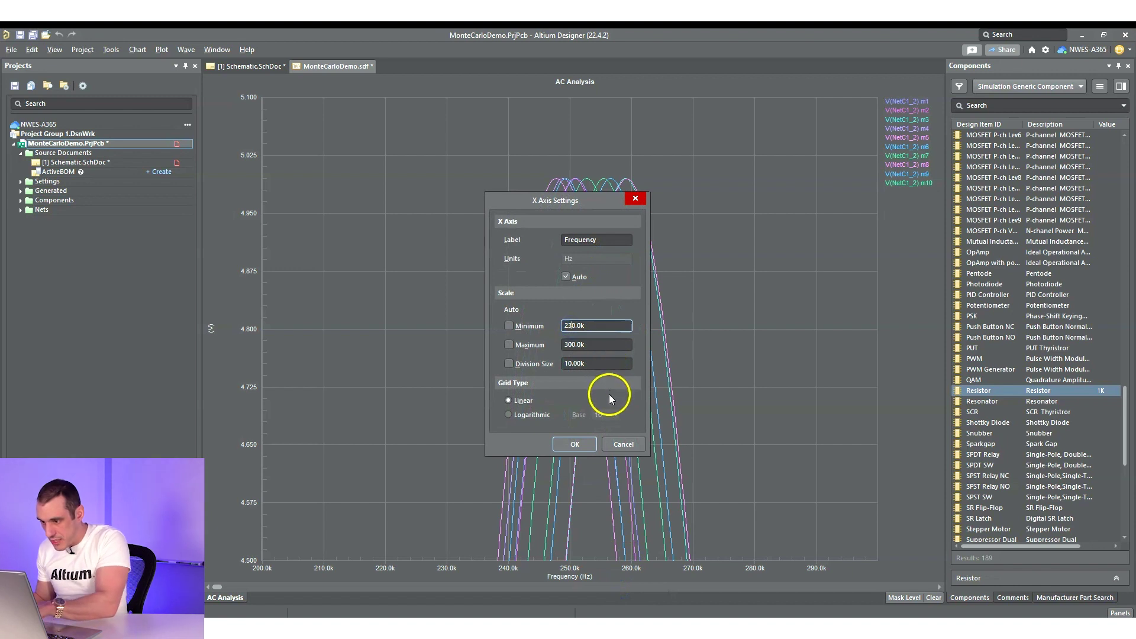
{"action": "key", "text": "Return"}
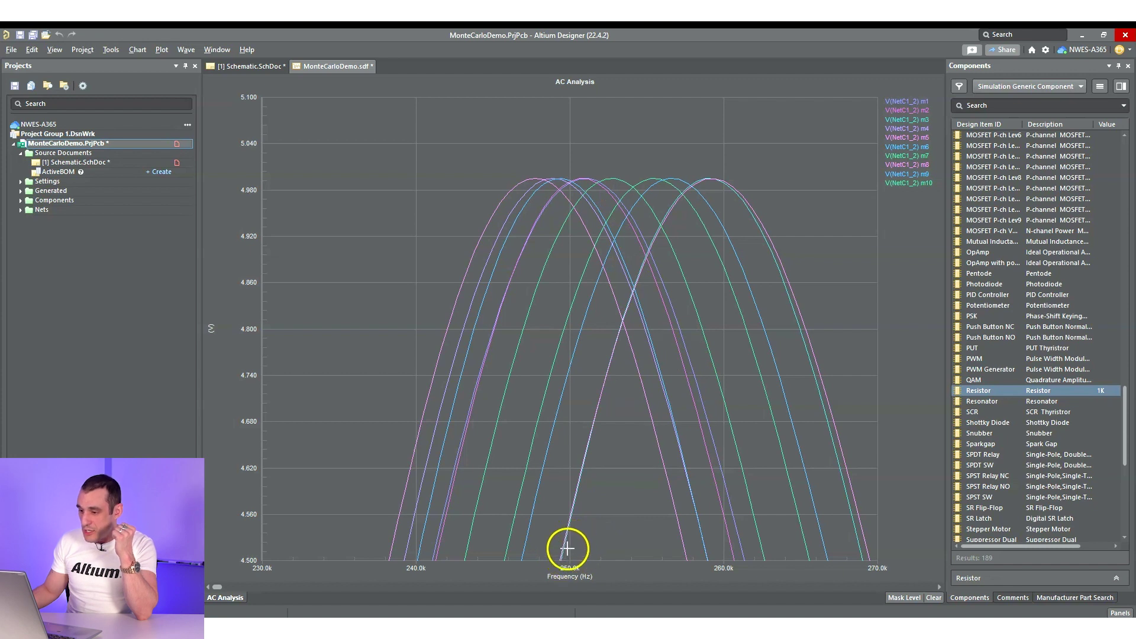
Step: Highlight Monte Carlo run m9 to review its component values, then restore all ten runs at full range
{"action": "left_click", "coordinate": [907, 174]}
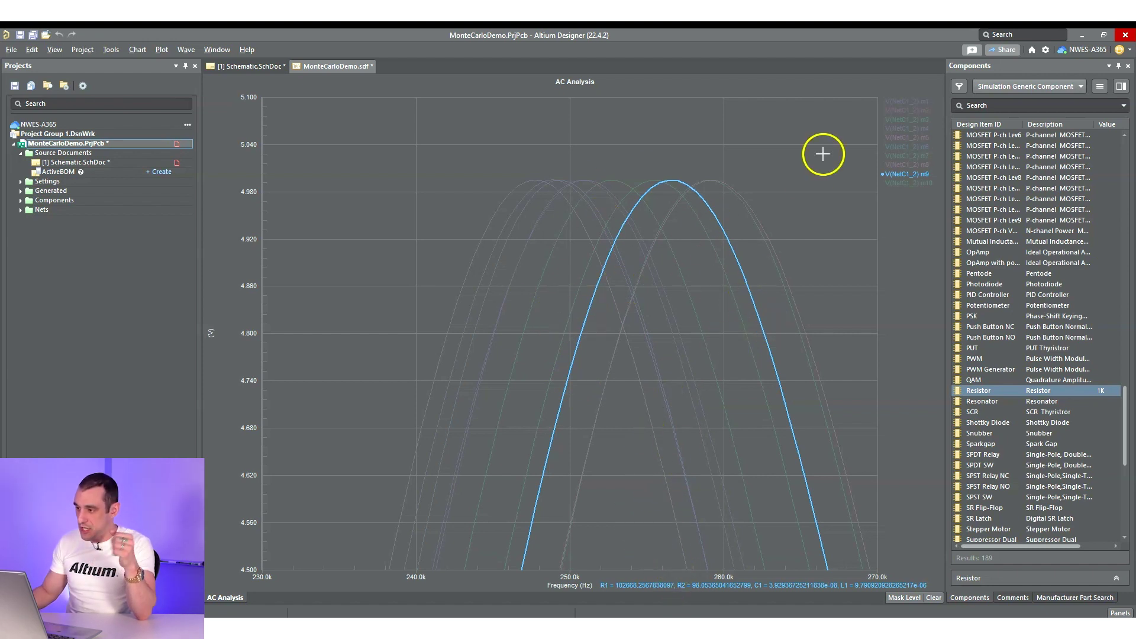
{"action": "key", "text": "ctrl+Page_Down"}
{"action": "right_click", "coordinate": [367, 249]}
{"action": "left_click", "coordinate": [637, 151]}
{"action": "left_click", "coordinate": [901, 174]}
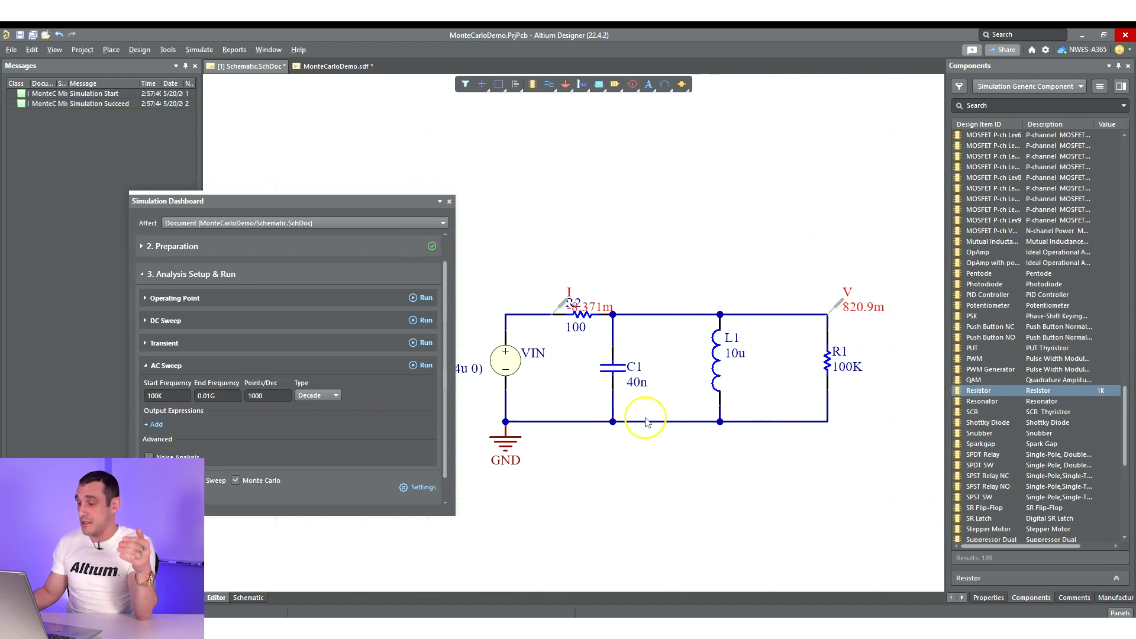
Step: Untick Monte Carlo and keep R1 with a custom 1m deviation in the Sensitivity settings
{"action": "right_click_drag", "start_coordinate": [660, 279], "coordinate": [690, 274]}
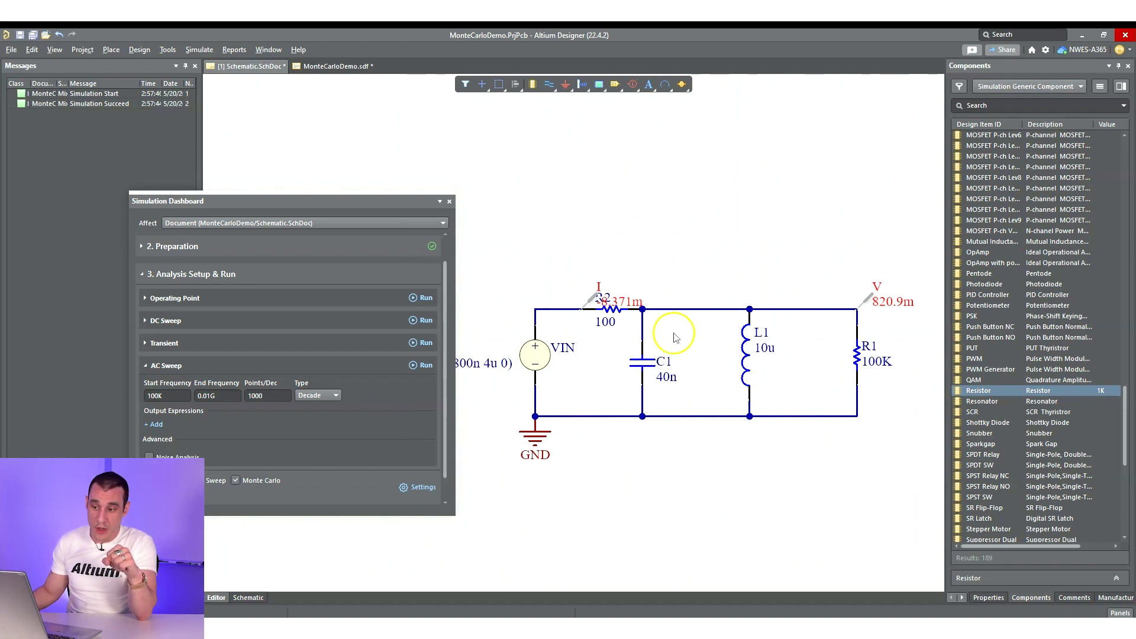
{"action": "left_click", "coordinate": [264, 482]}
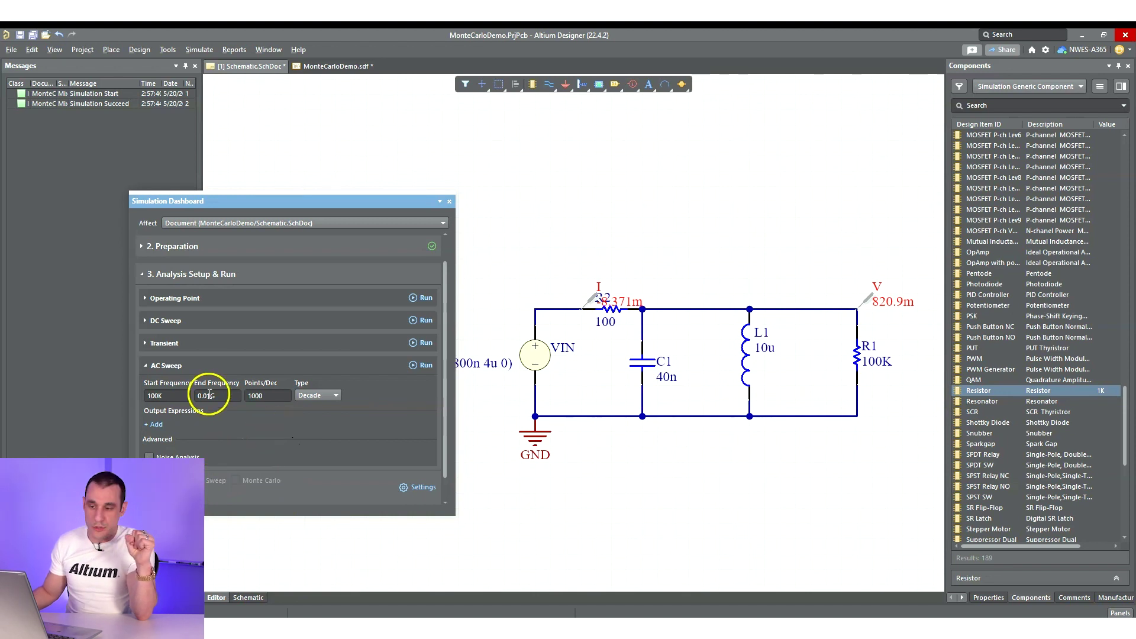
{"action": "left_click", "coordinate": [421, 486]}
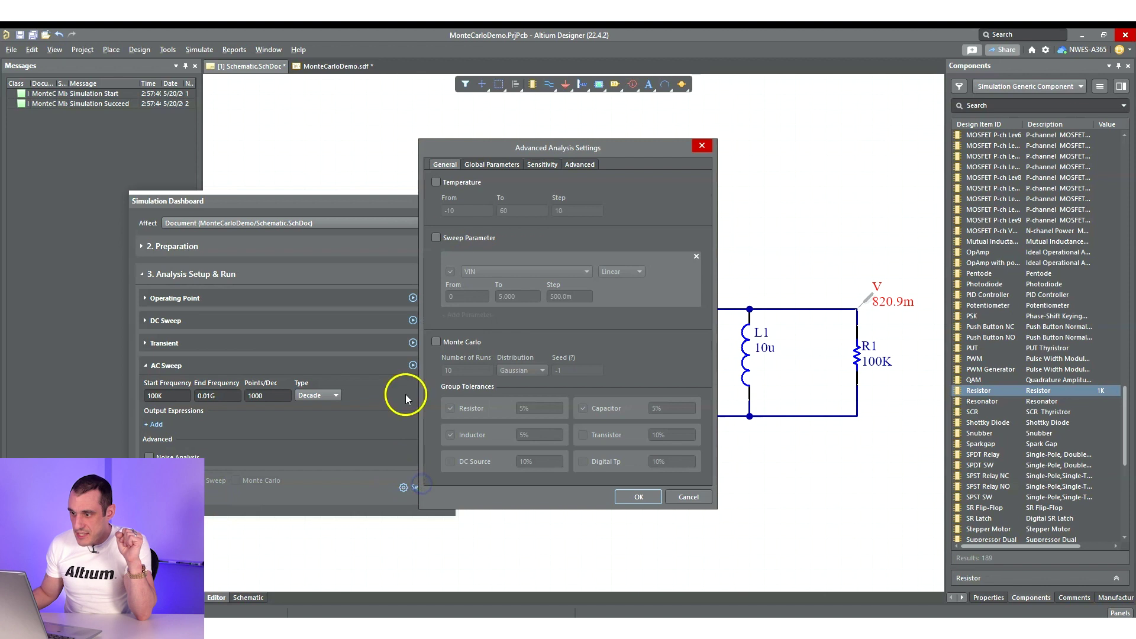
{"action": "left_click", "coordinate": [543, 165]}
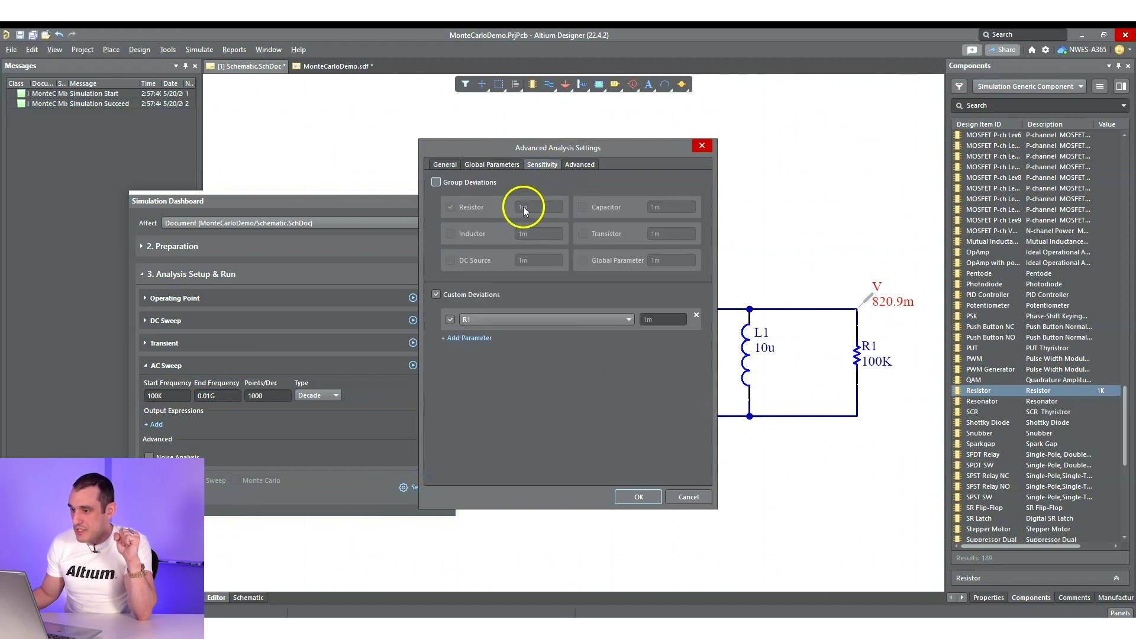
{"action": "left_click", "coordinate": [522, 320]}
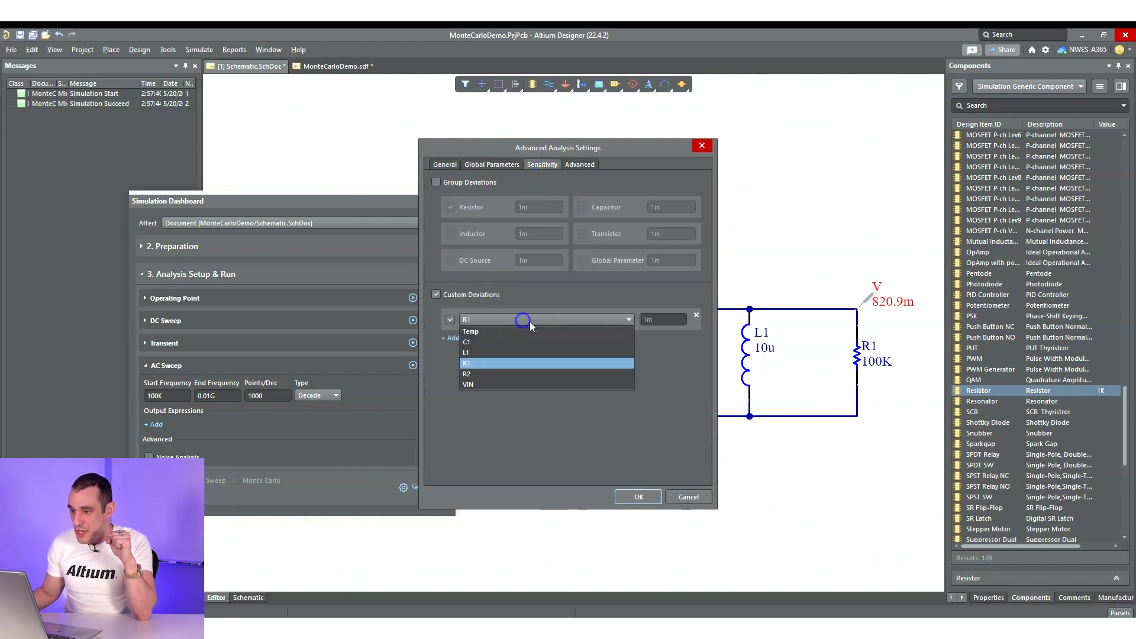
{"action": "left_click", "coordinate": [658, 350]}
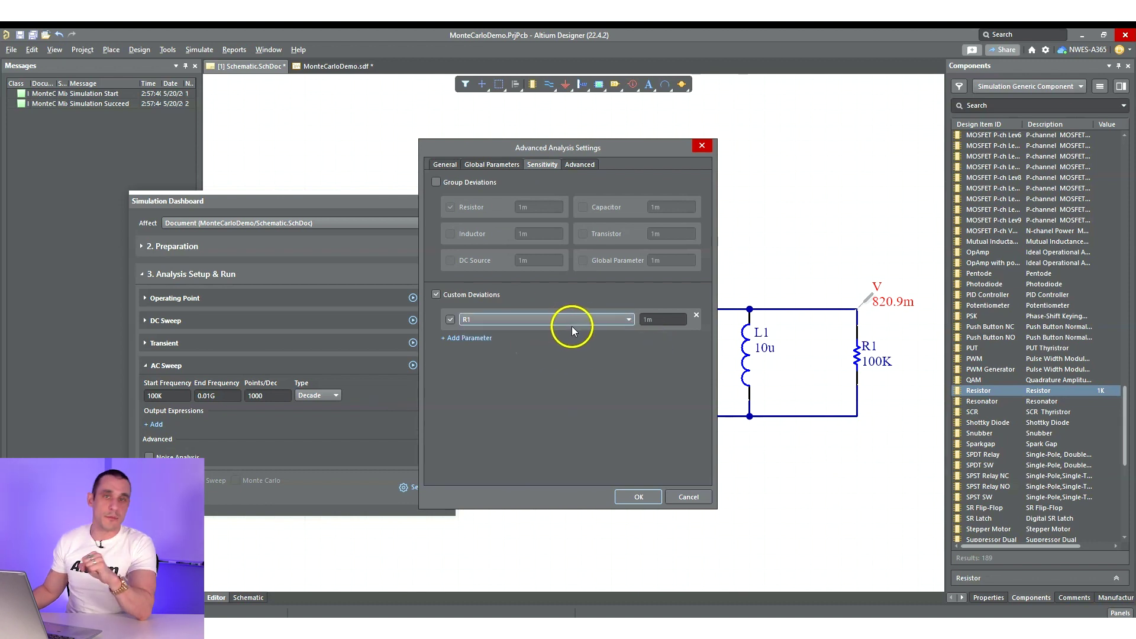